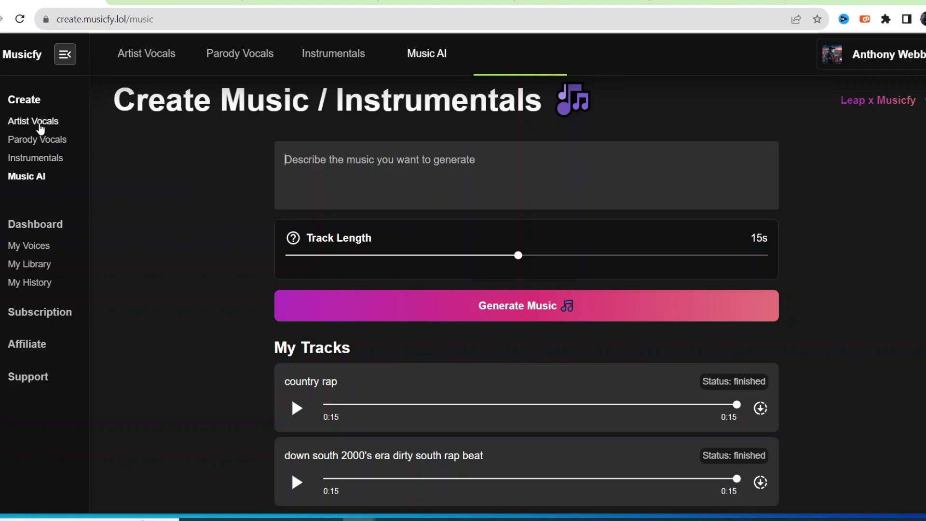
- Generate a Musicfy track from the description 'young jeezy, I'm so icy'
{"action": "left_click", "coordinate": [35, 134]}
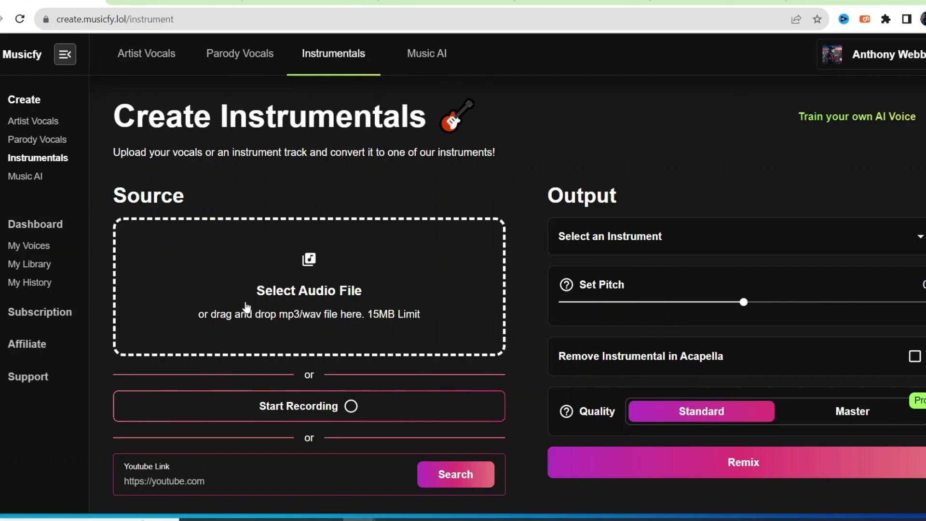
{"action": "left_click", "coordinate": [22, 176]}
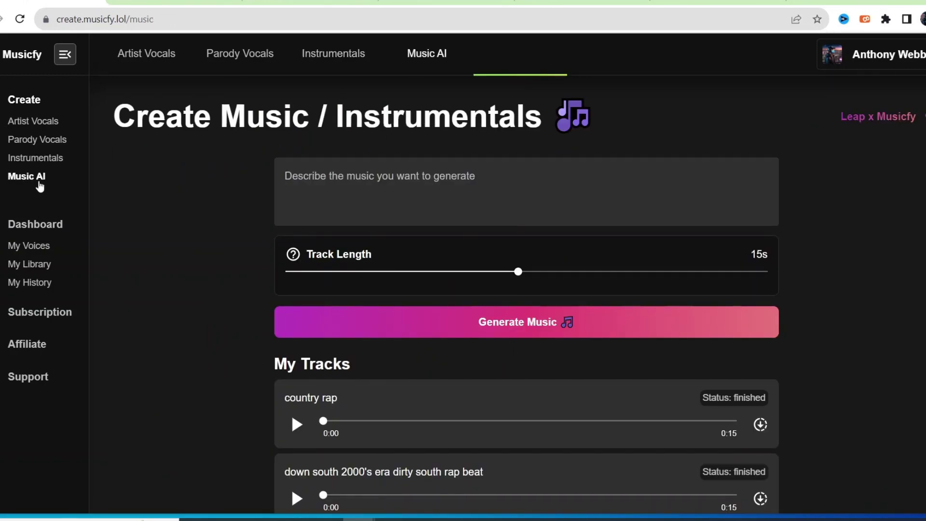
{"action": "scroll", "coordinate": [200, 282], "scroll_direction": "down", "scroll_amount": 1}
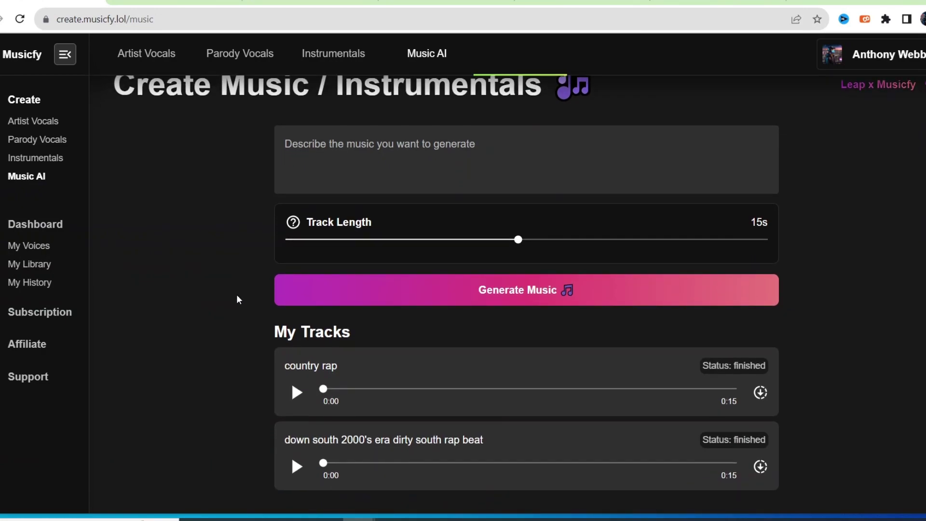
{"action": "scroll", "coordinate": [236, 294], "scroll_direction": "up", "scroll_amount": 1}
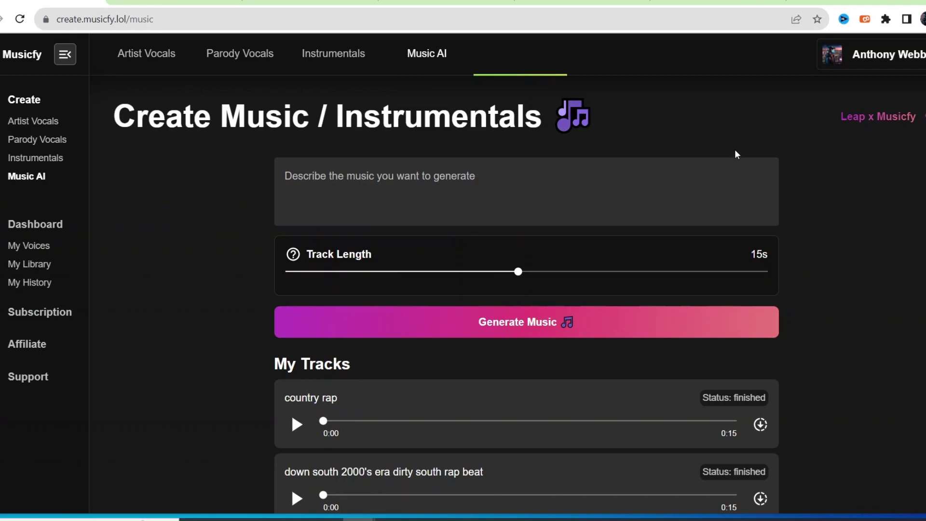
{"action": "type", "text": "young jeezy, I'm so icy"}
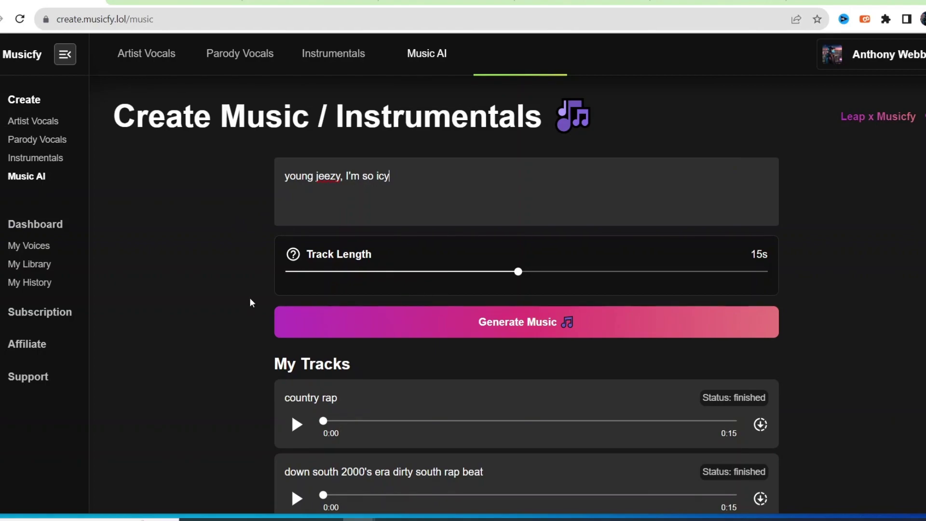
{"action": "scroll", "coordinate": [190, 209], "scroll_direction": "down", "scroll_amount": 1}
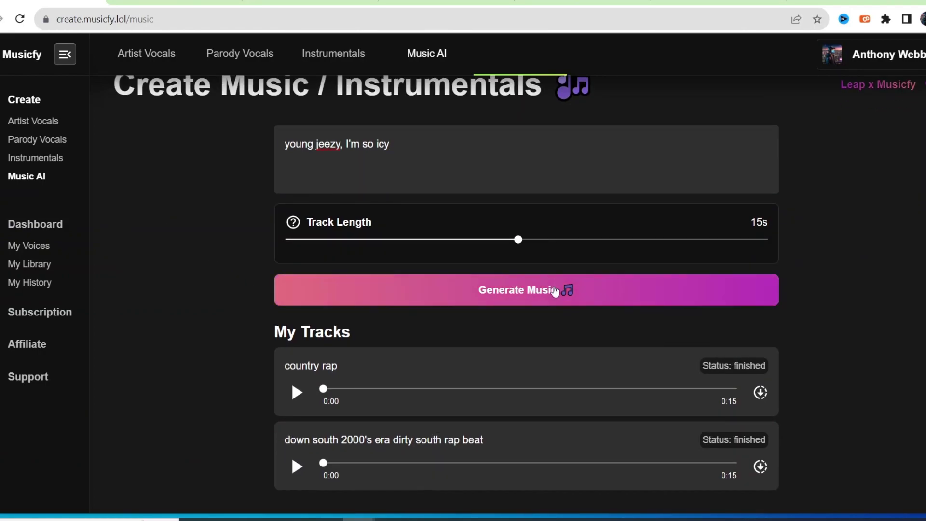
{"action": "left_click", "coordinate": [568, 291]}
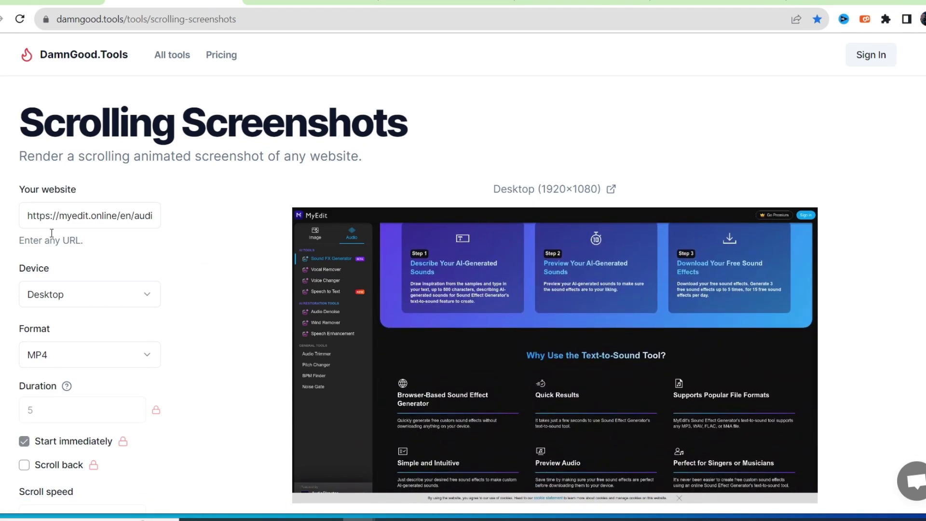
- Erase the old URL from the Scrolling Screenshots 'Your website' field
{"action": "triple_click", "coordinate": [25, 216]}
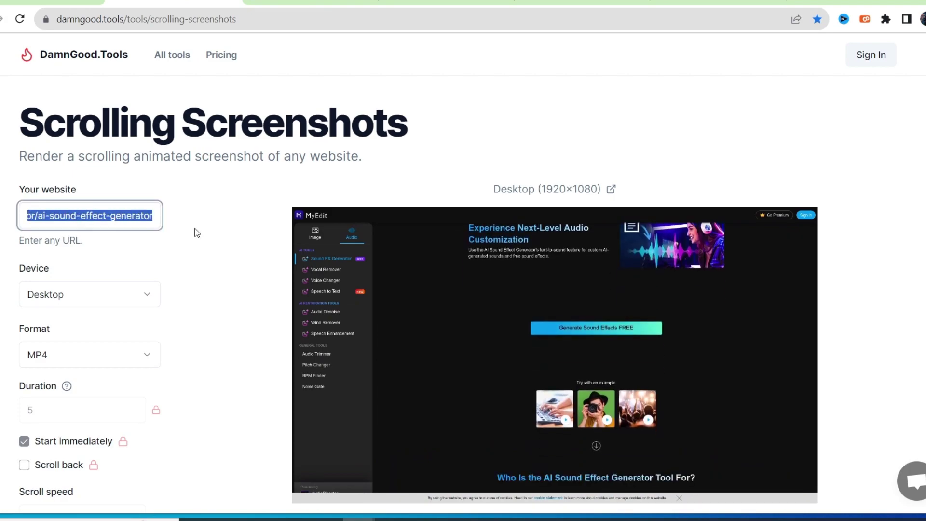
{"action": "key", "text": "BackSpace"}
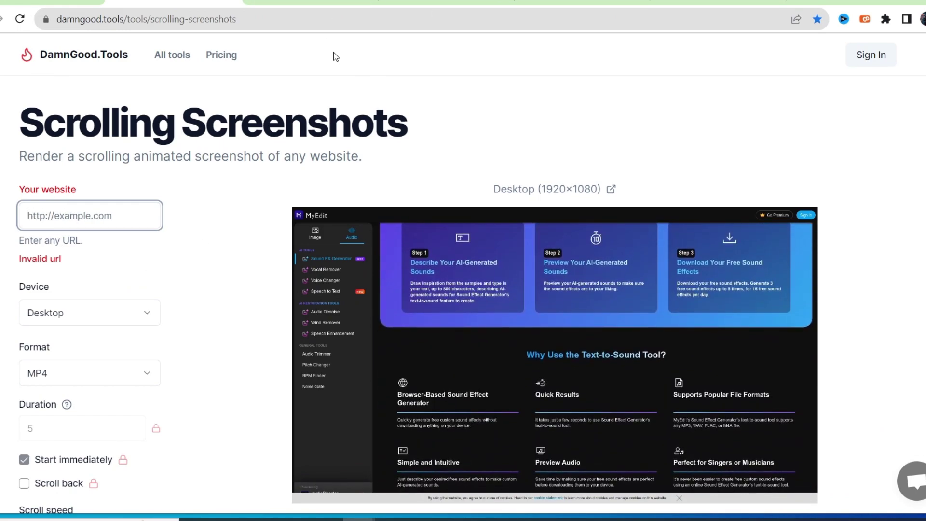
- Copy the MyEdit AI Sound Effect Generator URL and return to the DamnGood.Tools tab
{"action": "left_click", "coordinate": [310, 3]}
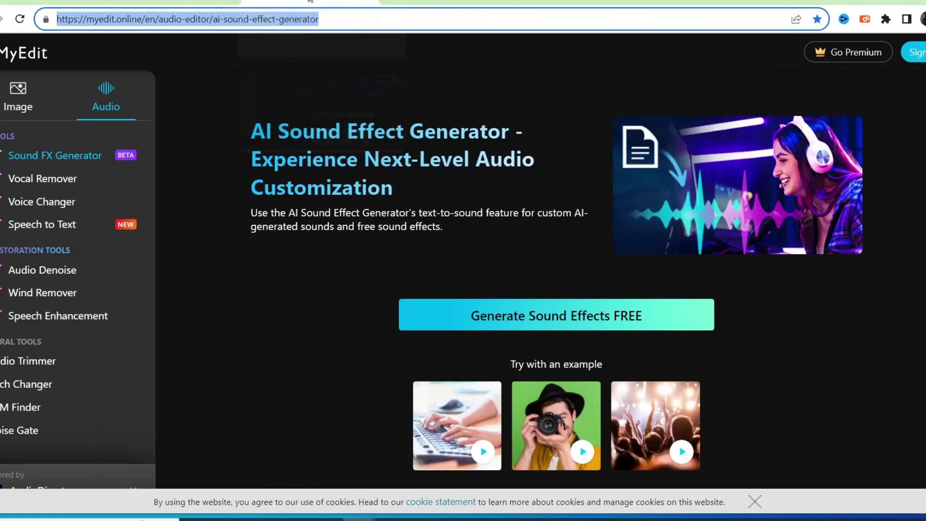
{"action": "left_click", "coordinate": [221, 88]}
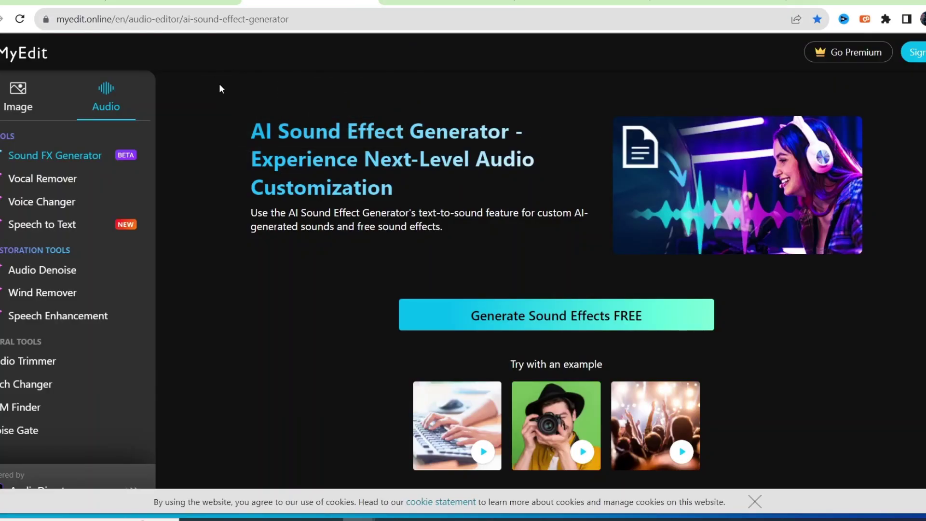
{"action": "left_click", "coordinate": [131, 22]}
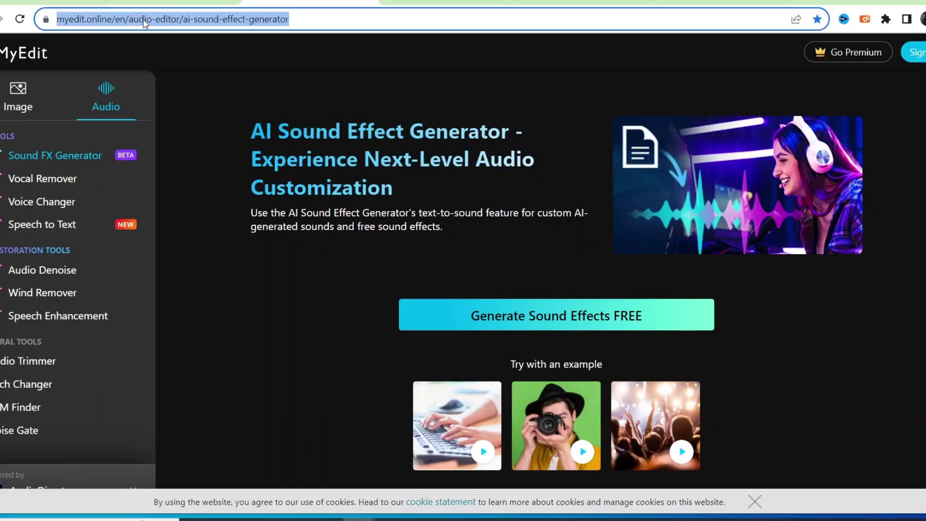
{"action": "left_click", "coordinate": [144, 20]}
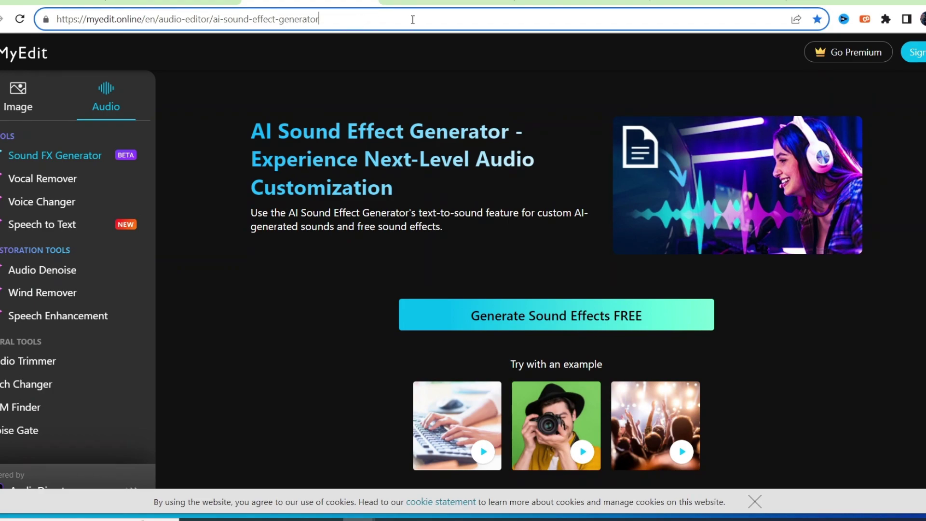
{"action": "left_click_drag", "start_coordinate": [367, 19], "coordinate": [46, 18]}
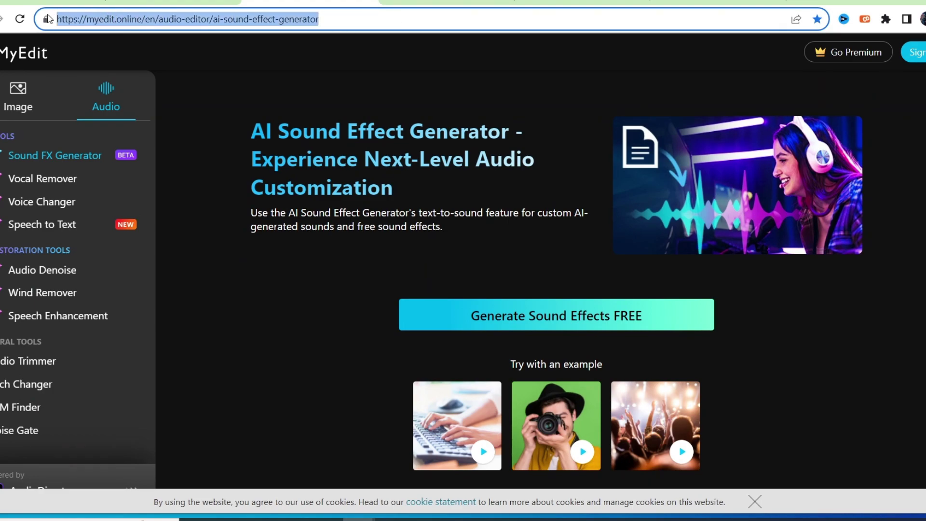
{"action": "right_click", "coordinate": [124, 22]}
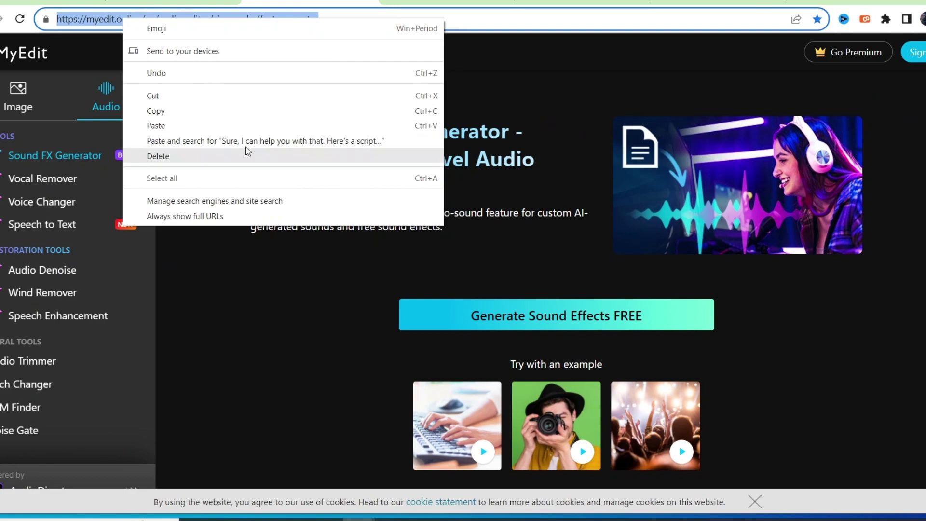
{"action": "left_click", "coordinate": [206, 110]}
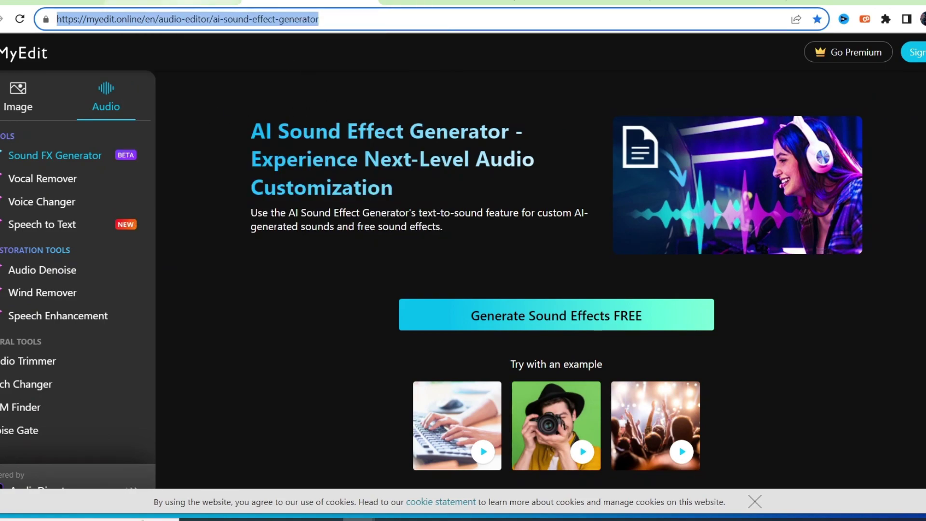
{"action": "left_click", "coordinate": [206, 6]}
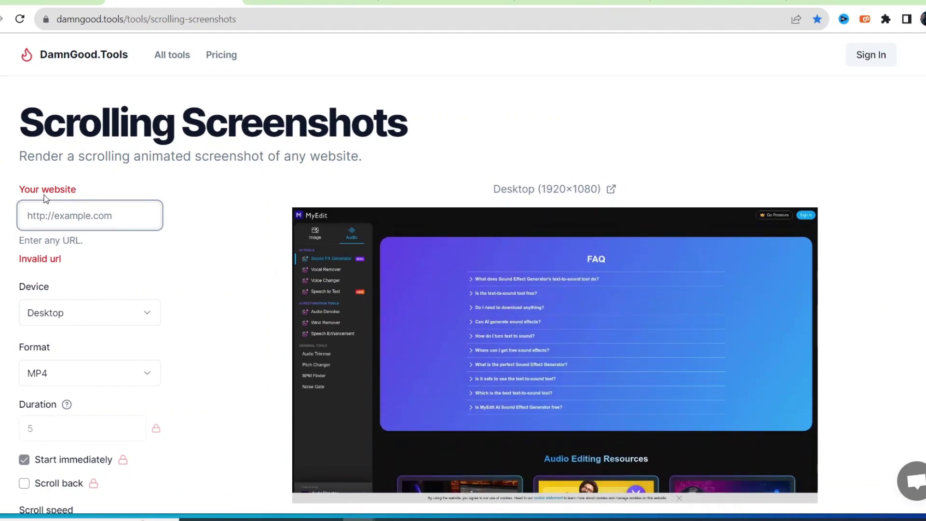
- Paste the MyEdit URL into 'Your website' and render its scrolling screenshot
{"action": "right_click", "coordinate": [41, 217]}
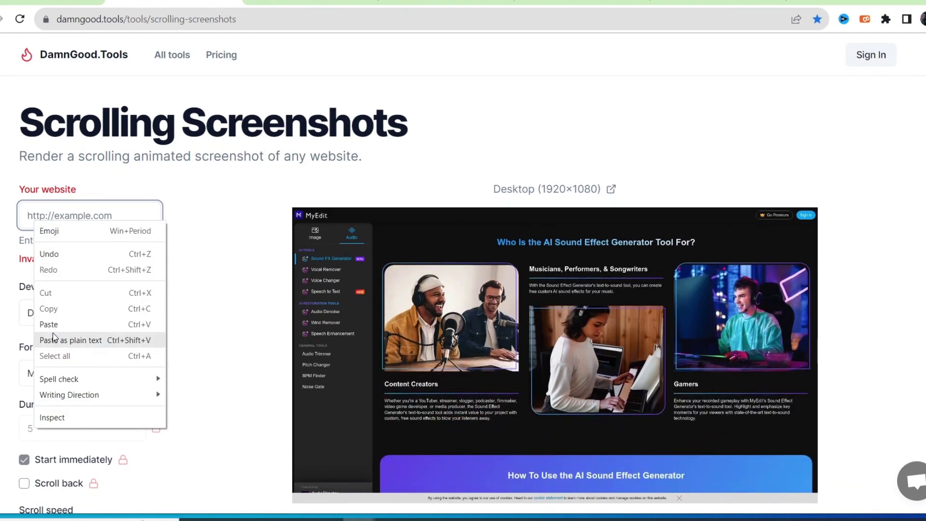
{"action": "left_click", "coordinate": [51, 324]}
{"action": "left_click", "coordinate": [236, 226]}
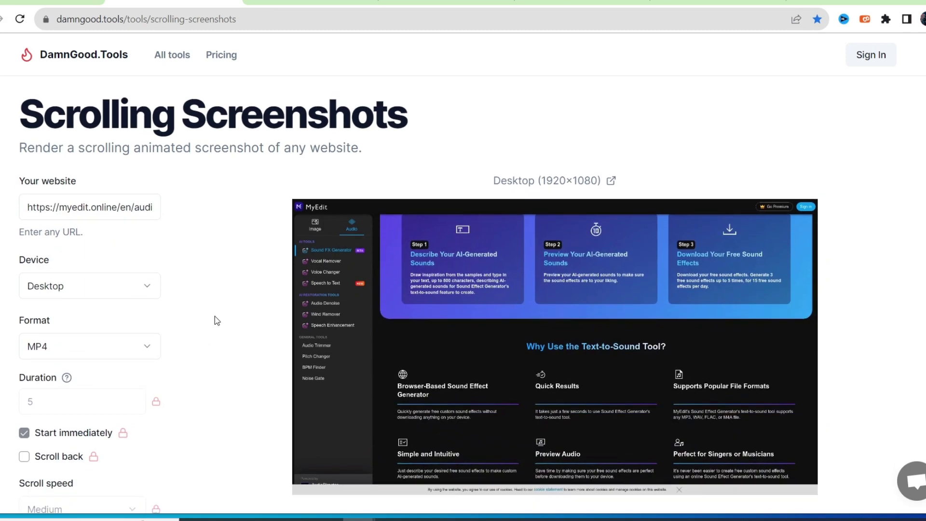
{"action": "scroll", "coordinate": [215, 315], "scroll_direction": "down", "scroll_amount": 2}
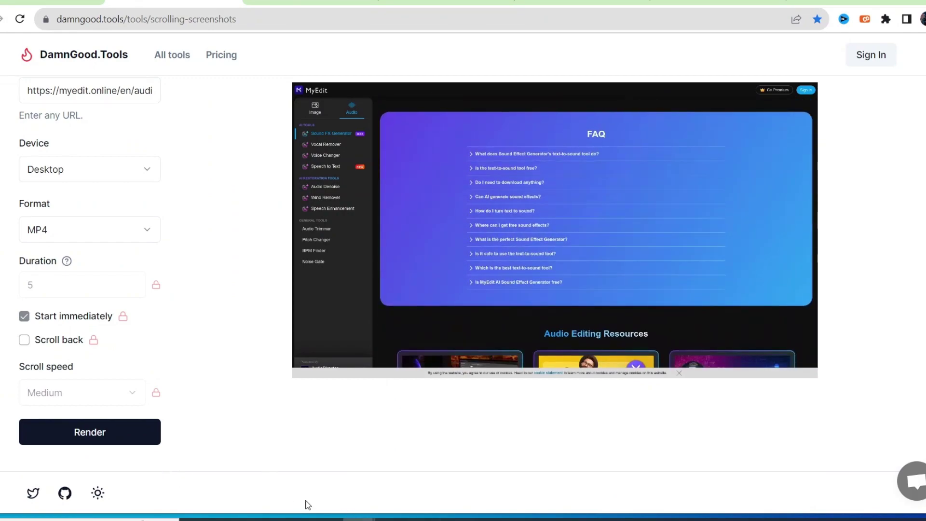
{"action": "left_click", "coordinate": [93, 433]}
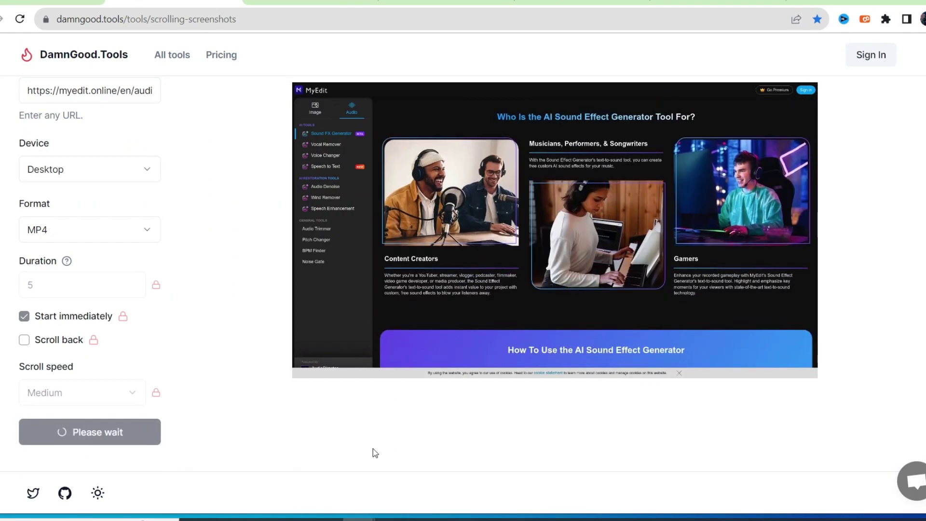
{"action": "scroll", "coordinate": [279, 331], "scroll_direction": "up", "scroll_amount": 3}
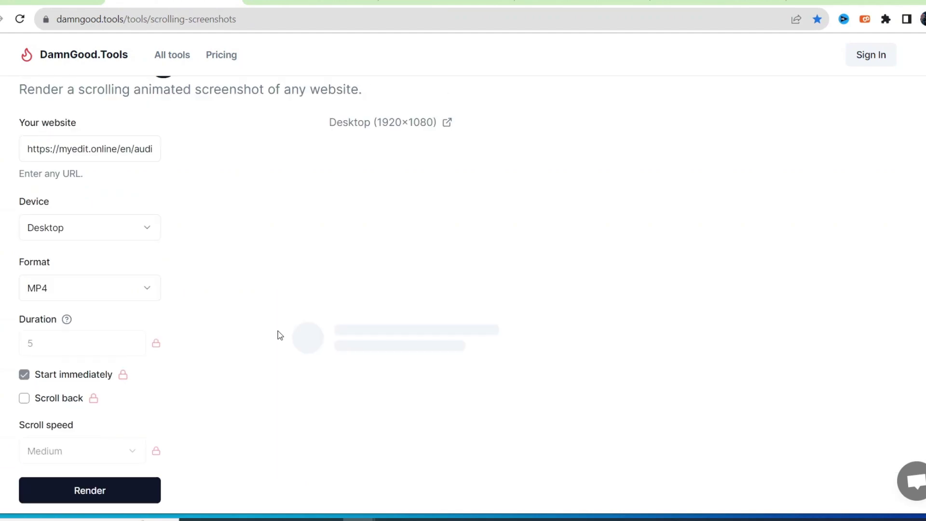
{"action": "scroll", "coordinate": [278, 330], "scroll_direction": "down", "scroll_amount": 3}
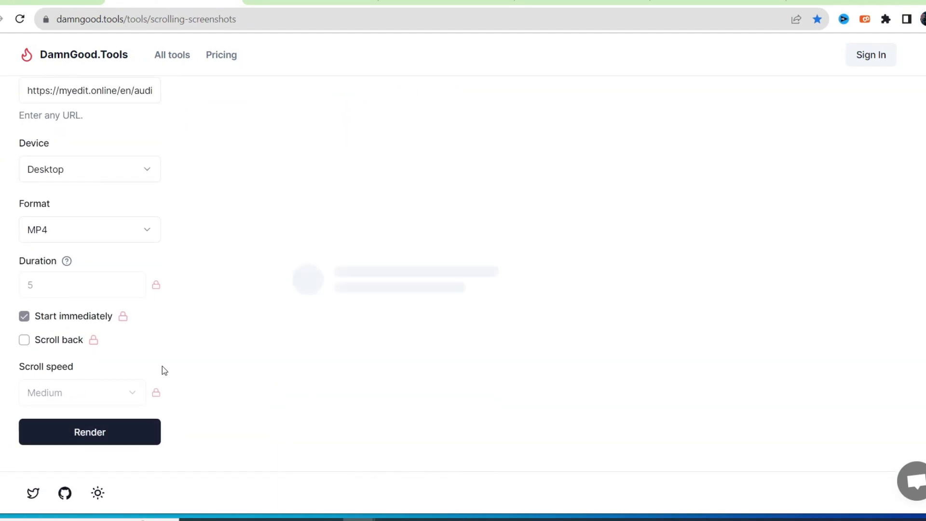
{"action": "scroll", "coordinate": [329, 367], "scroll_direction": "up", "scroll_amount": 3}
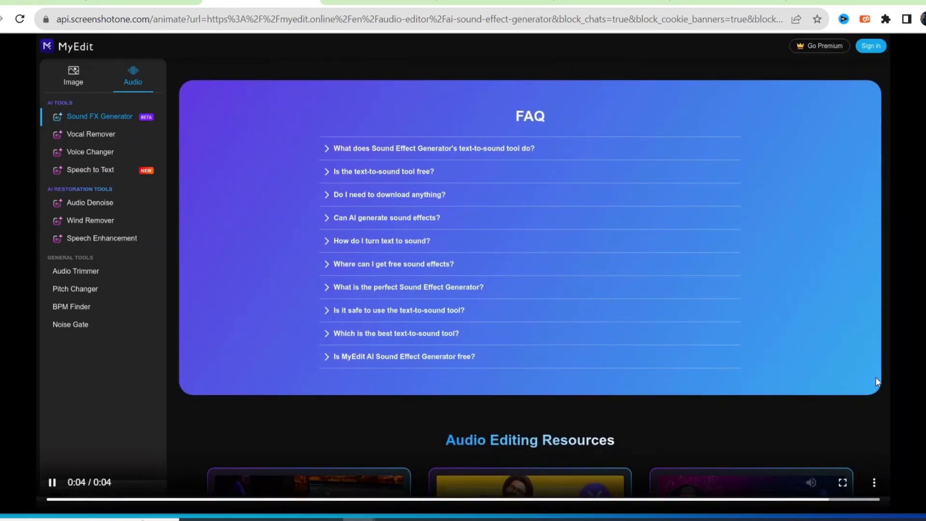
- Replay the rendered MyEdit scrolling video and reveal its Download option
{"action": "left_click", "coordinate": [52, 481]}
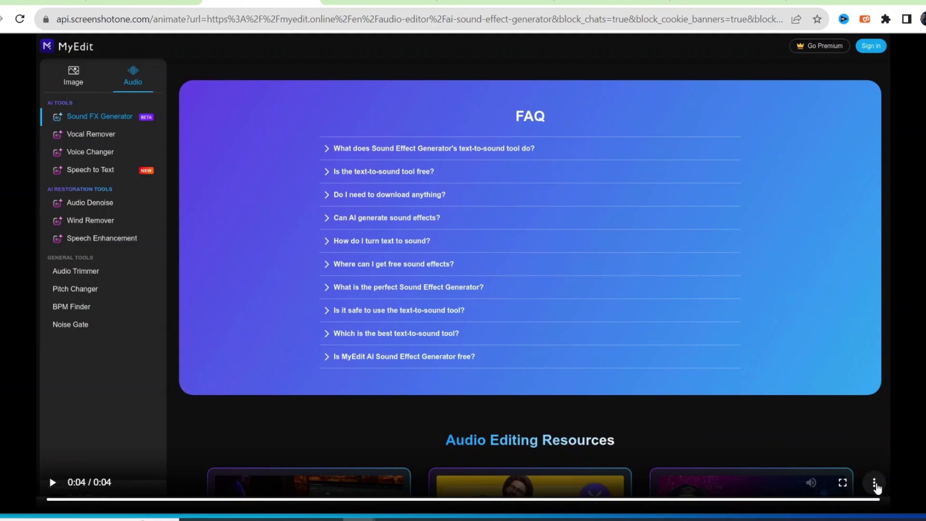
{"action": "left_click", "coordinate": [875, 486]}
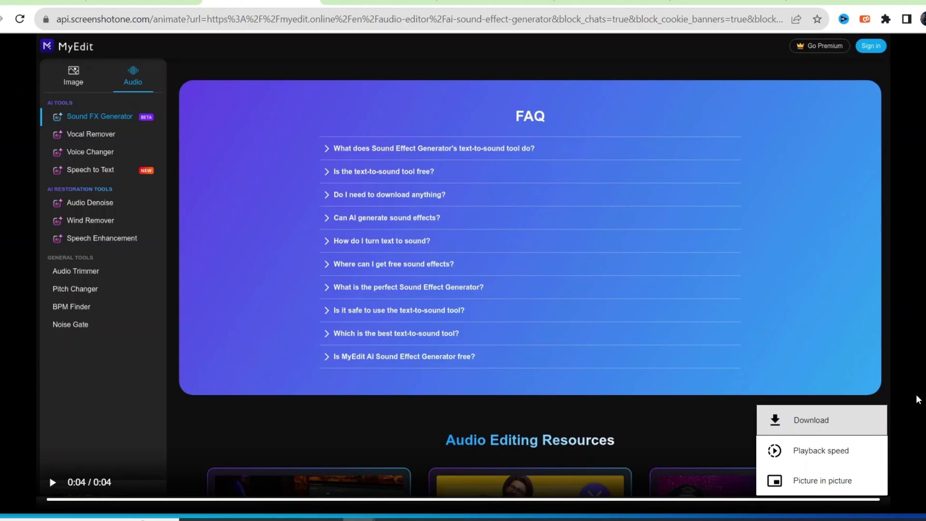
{"action": "key", "text": "ctrl+Tab"}
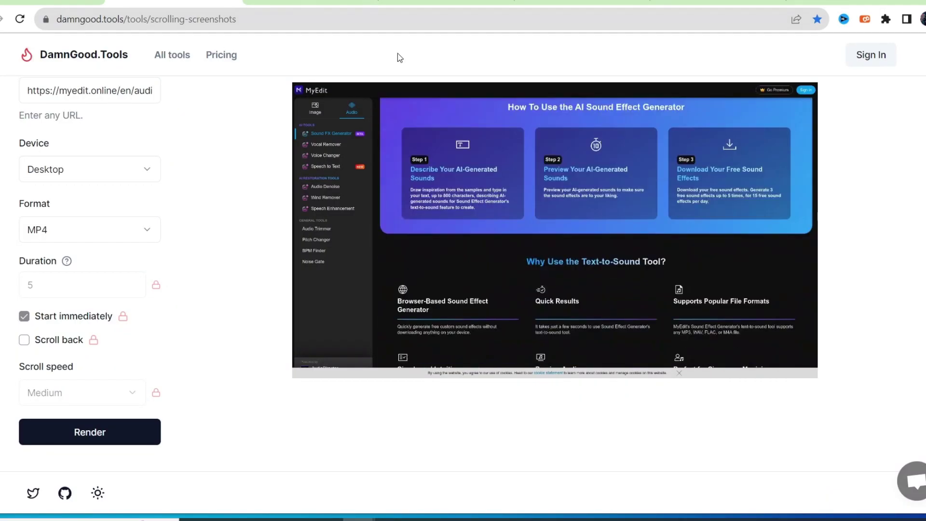
- Switch to the MyEdit AI Sound Effect Generator tab and focus the page
{"action": "key", "text": "ctrl+Tab"}
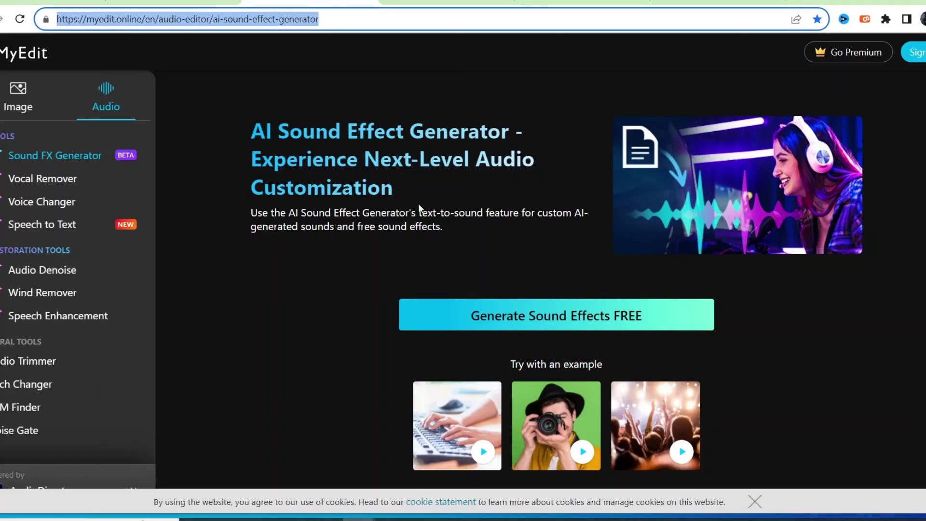
{"action": "left_click", "coordinate": [212, 112]}
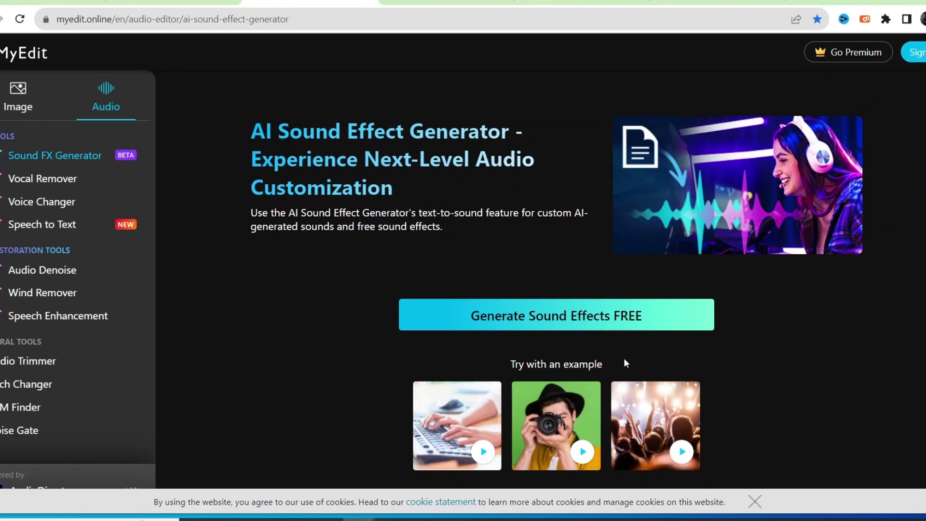
{"action": "scroll", "coordinate": [623, 358], "scroll_direction": "down", "scroll_amount": 1}
{"action": "scroll", "coordinate": [332, 265], "scroll_direction": "up", "scroll_amount": 1}
- Generate sound effects from the whoosh description, signing in with Google
{"action": "left_click", "coordinate": [546, 315]}
{"action": "type", "text": "whoosh sound effect"}
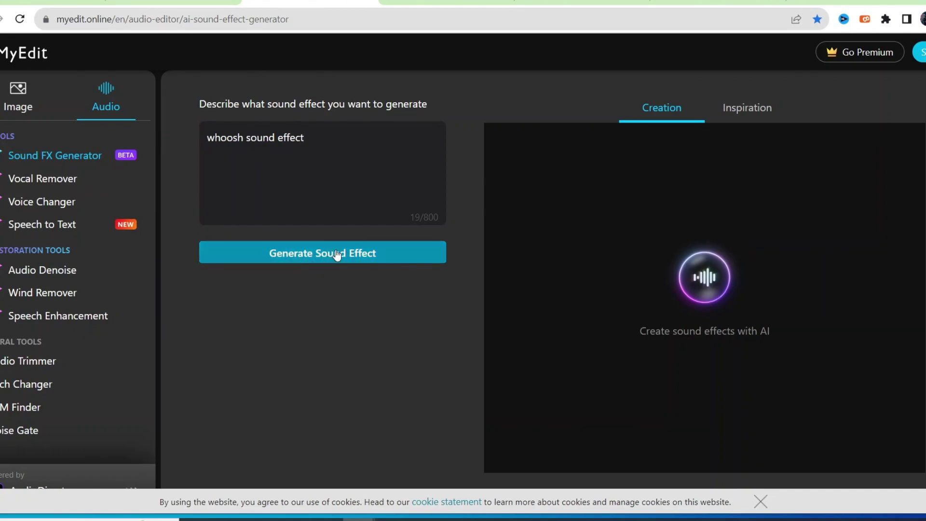
{"action": "left_click", "coordinate": [376, 253]}
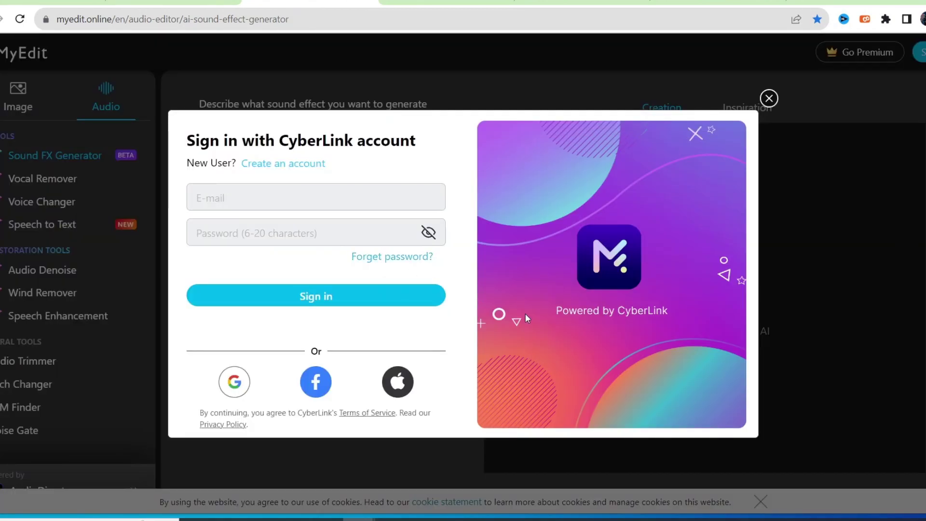
{"action": "left_click", "coordinate": [234, 382]}
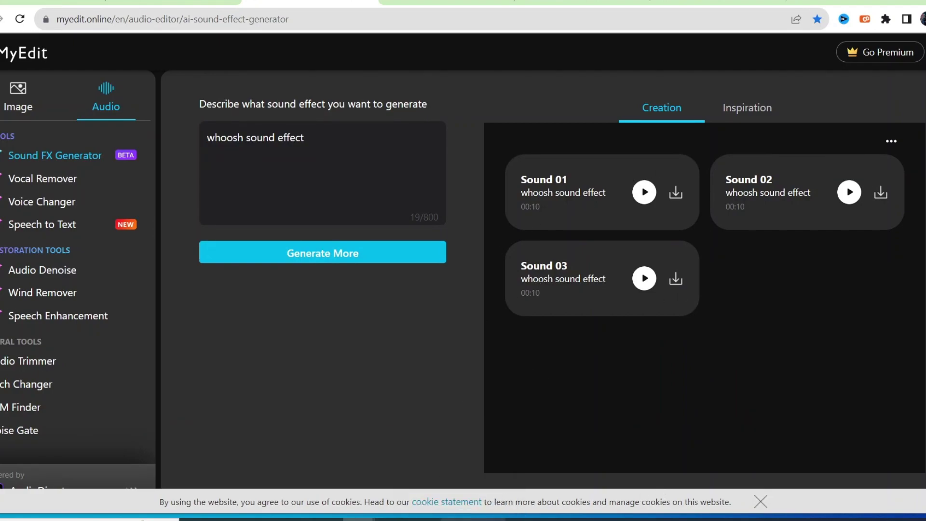
- Play back whoosh Sounds 01, 03 and 02, then stop Sound 02
{"action": "left_click", "coordinate": [644, 192]}
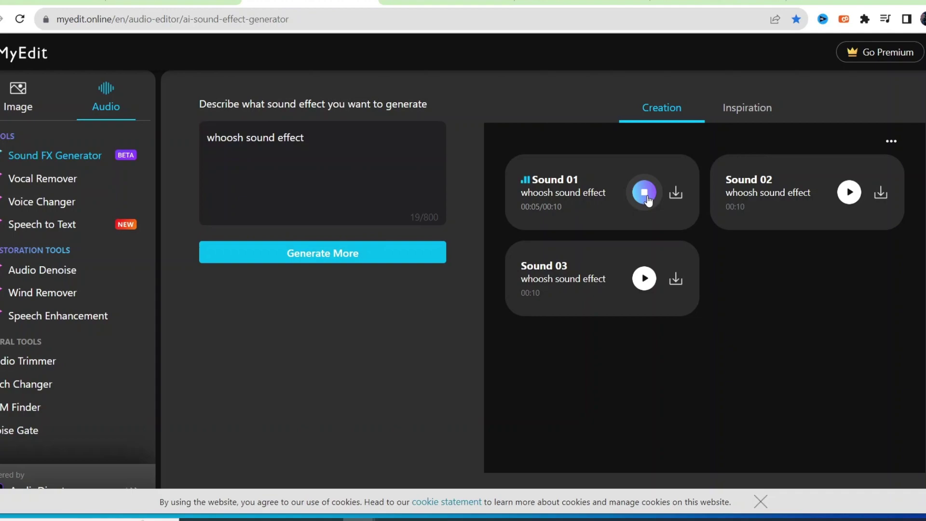
{"action": "left_click", "coordinate": [643, 278]}
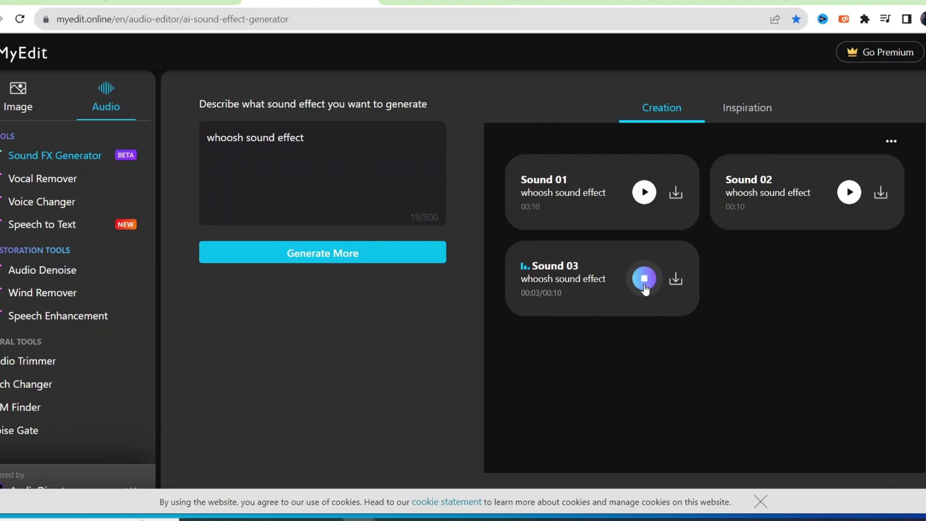
{"action": "left_click", "coordinate": [849, 192]}
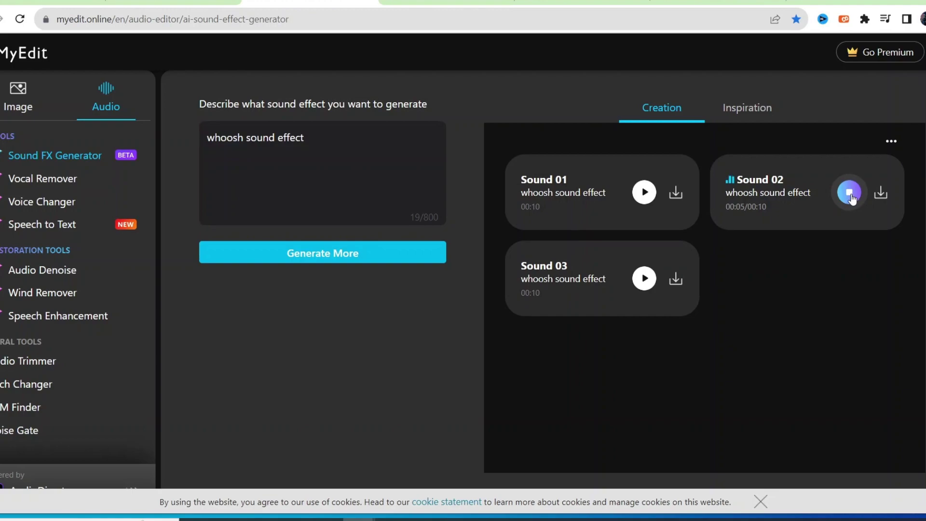
{"action": "left_click", "coordinate": [851, 195]}
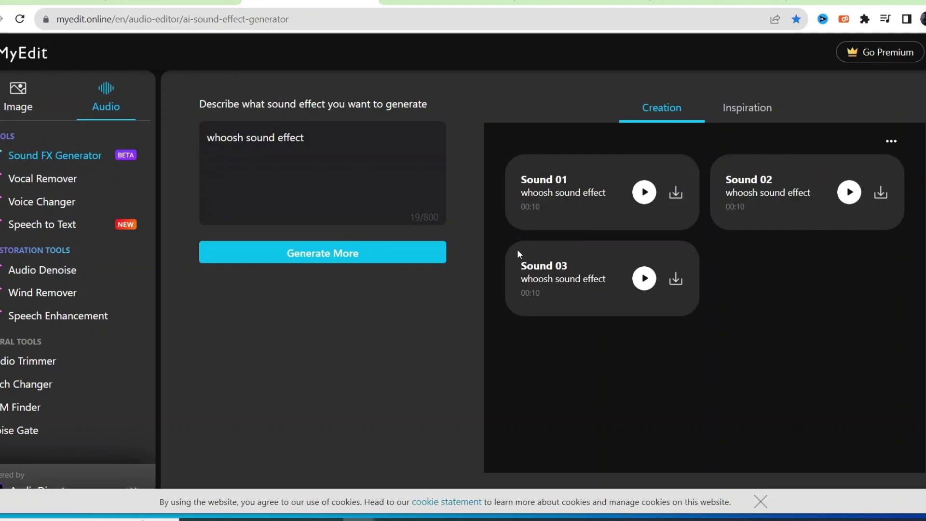
- Generate 'audience clapping and cheering' sounds, play Sounds 04 and 06, then switch to BeatBot
{"action": "key", "text": "ctrl+a"}
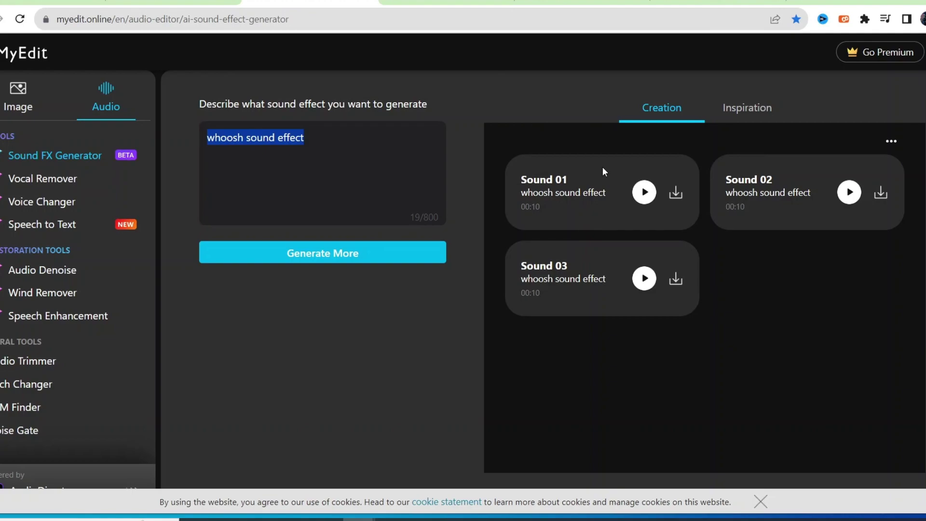
{"action": "type", "text": "audience clapp"}
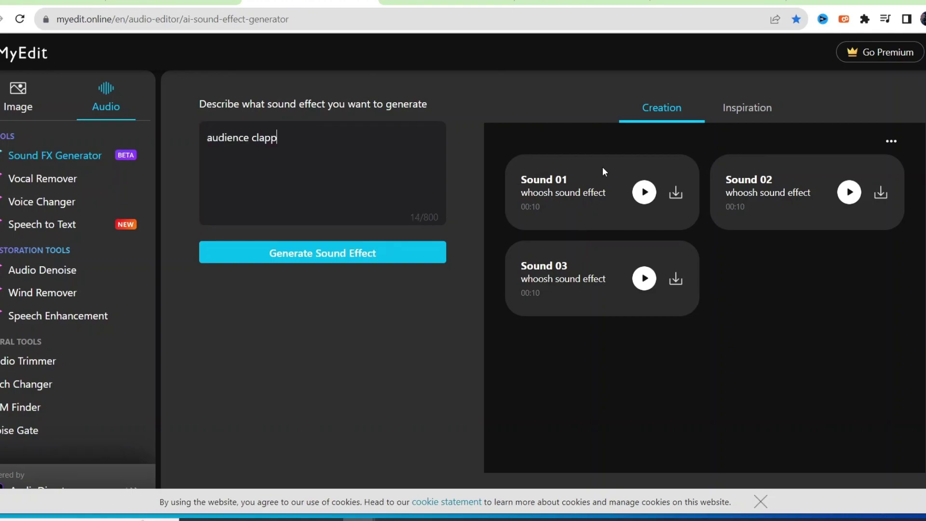
{"action": "type", "text": "ing and cheering"}
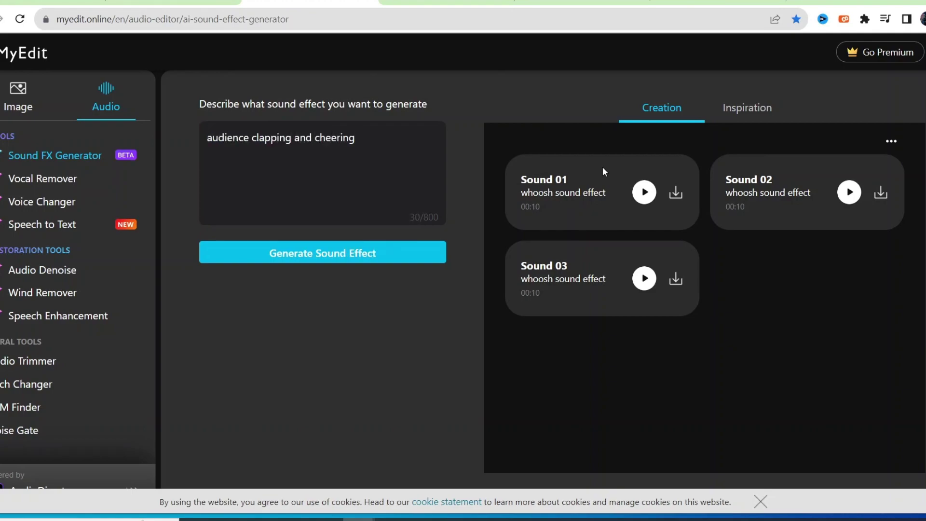
{"action": "left_click", "coordinate": [304, 254]}
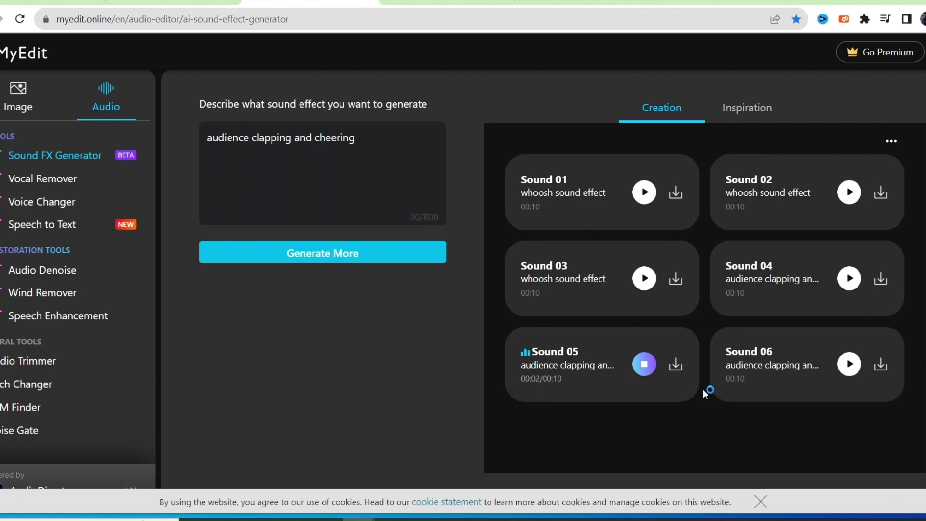
{"action": "left_click", "coordinate": [848, 279]}
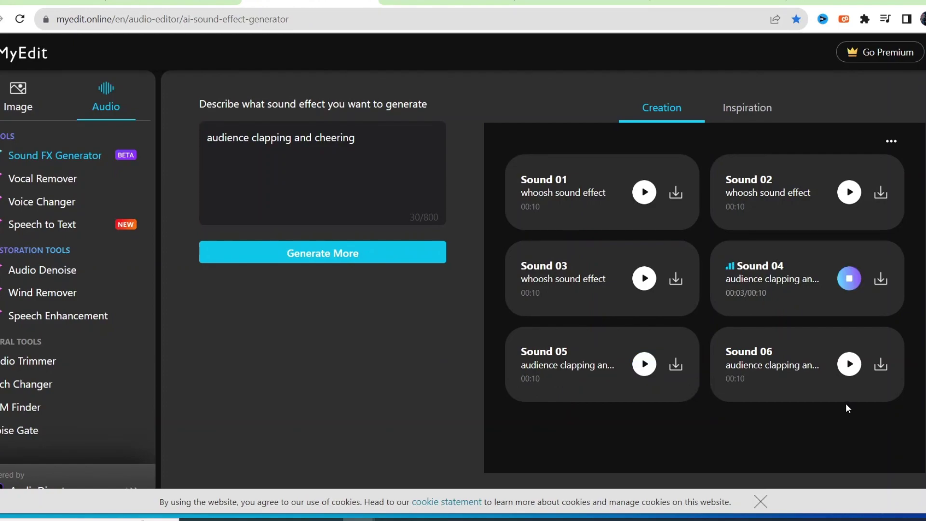
{"action": "left_click", "coordinate": [849, 364]}
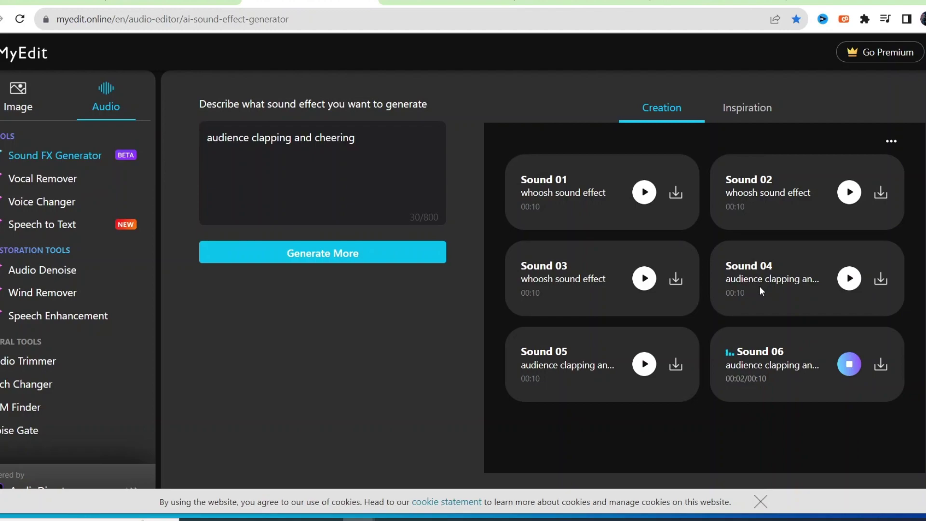
{"action": "key", "text": "alt+Tab"}
{"action": "key", "text": "alt+Tab"}
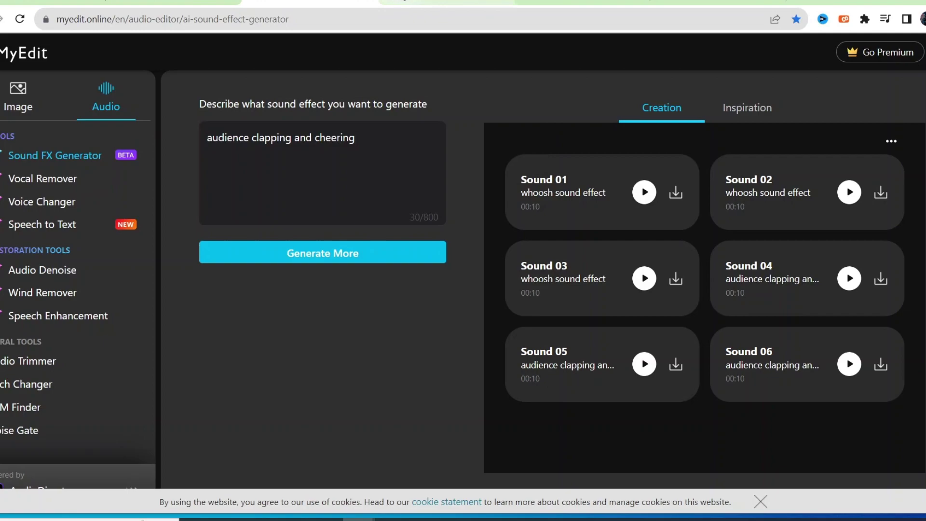
{"action": "left_click", "coordinate": [382, 4]}
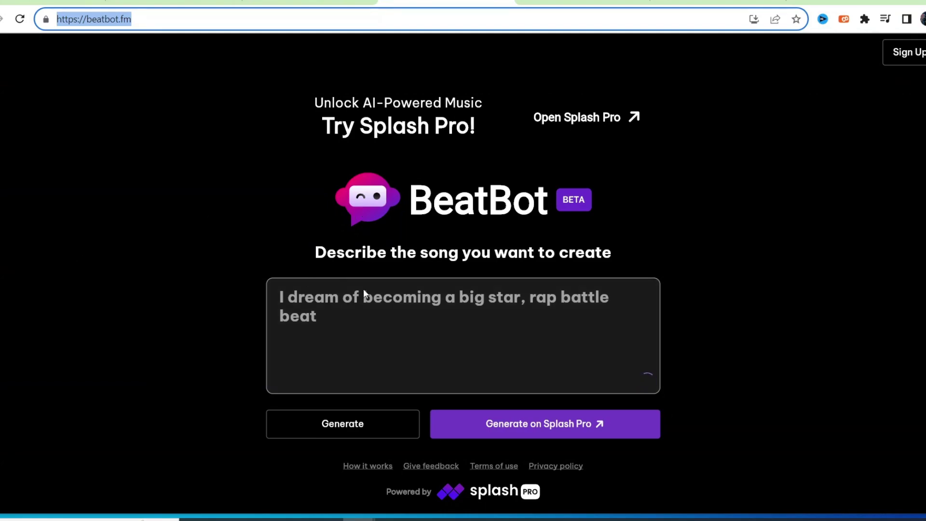
- Generate a BeatBot song from 'people approaching a spooky haunted house in the dead of night'
{"action": "left_click", "coordinate": [310, 309]}
{"action": "left_click", "coordinate": [326, 301]}
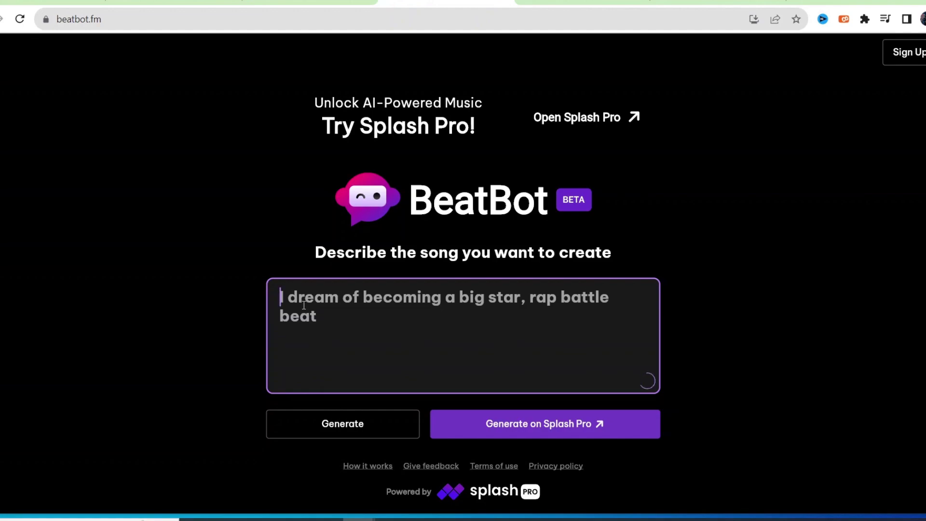
{"action": "type", "text": "a spooky sc"}
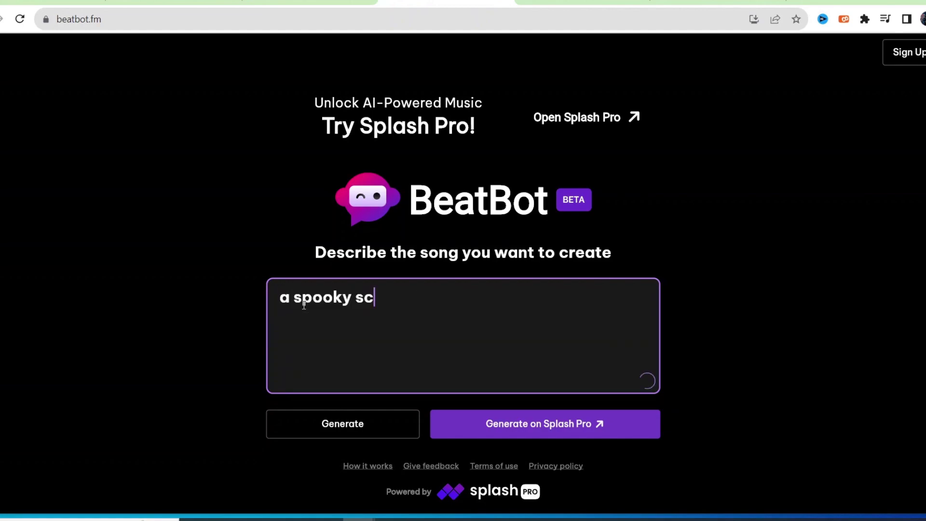
{"action": "type", "text": "ene where peo"}
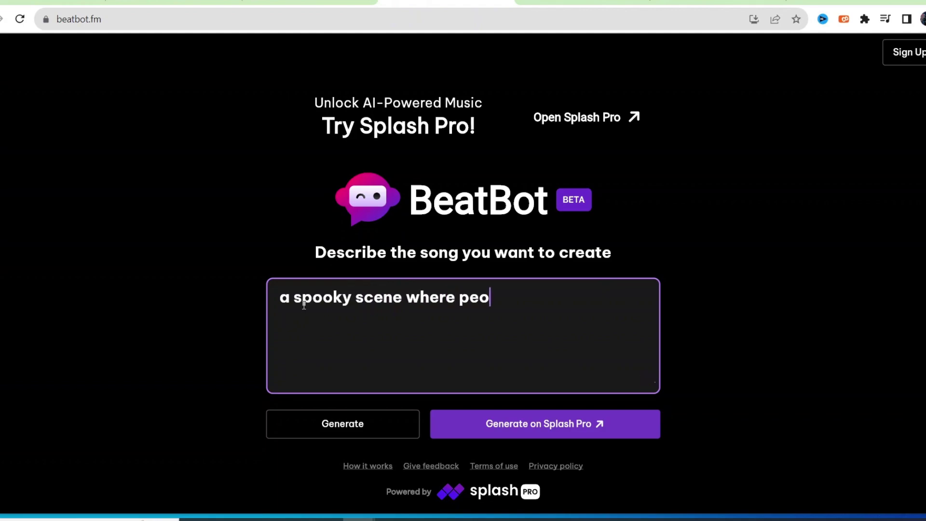
{"action": "type", "text": "ple are approa"}
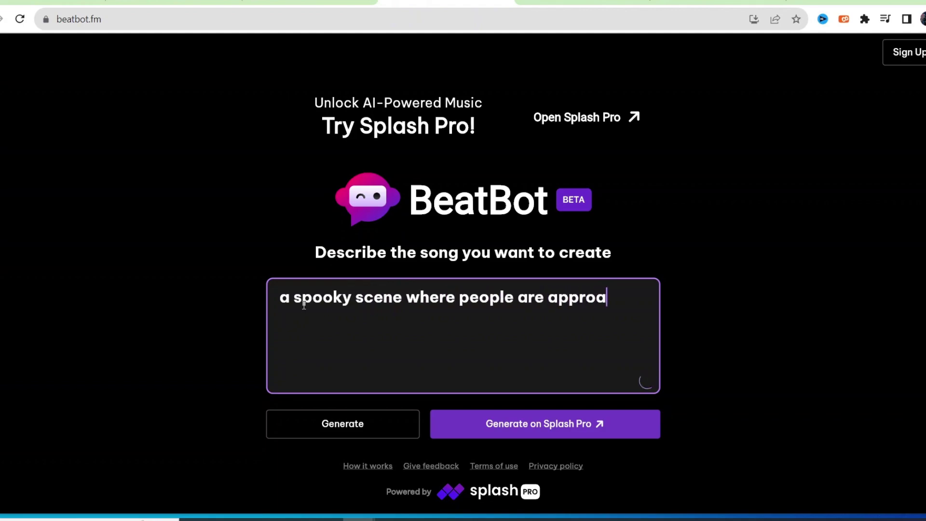
{"action": "type", "text": "ching a haunted house in the "}
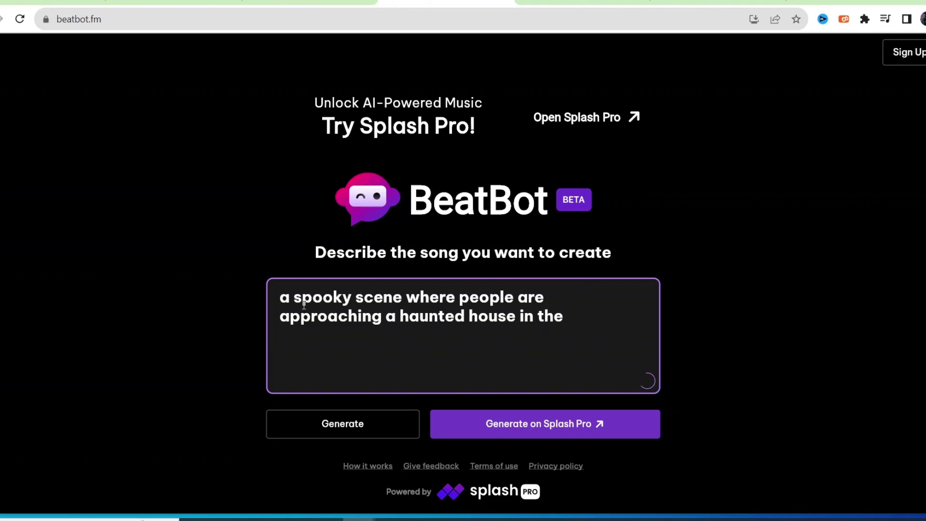
{"action": "type", "text": "dead of night"}
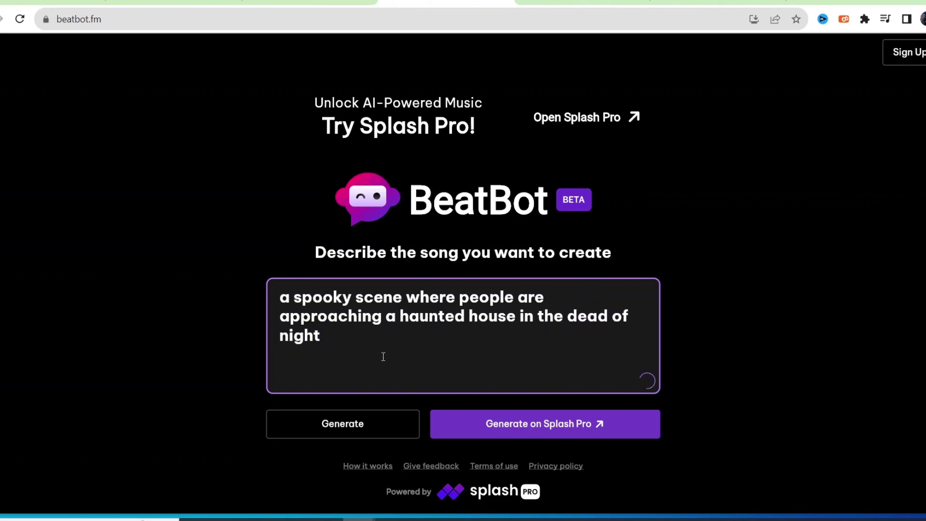
{"action": "left_click", "coordinate": [348, 430]}
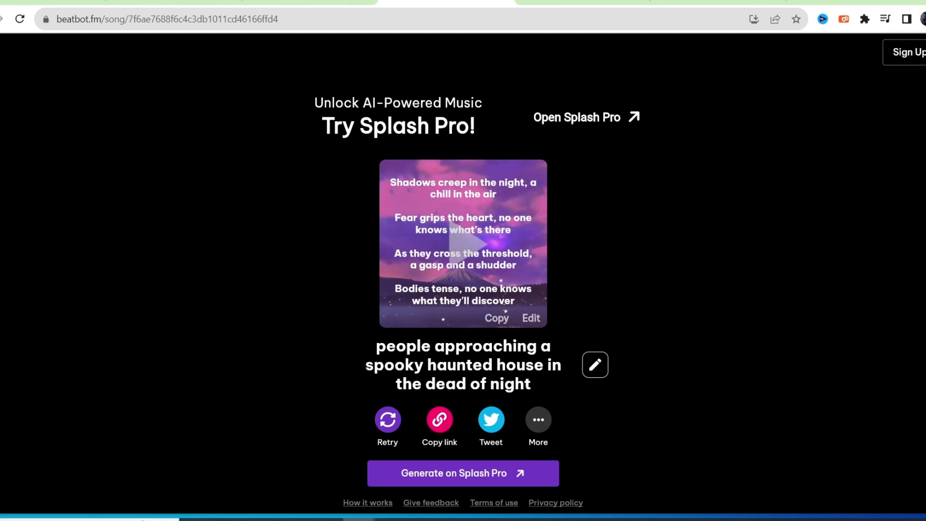
- Close the 'Try Splash Pro for FREE' popup with Maybe Later
{"action": "left_click", "coordinate": [424, 519]}
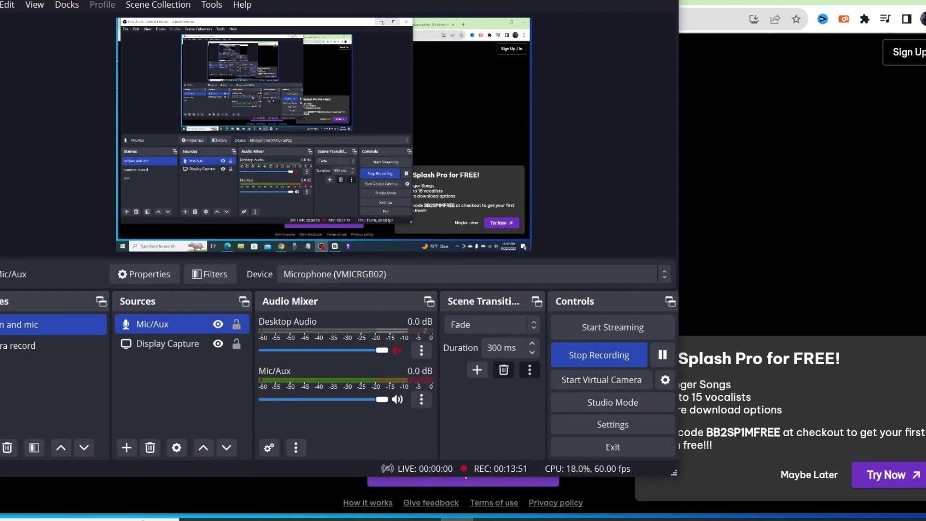
{"action": "left_click", "coordinate": [825, 367]}
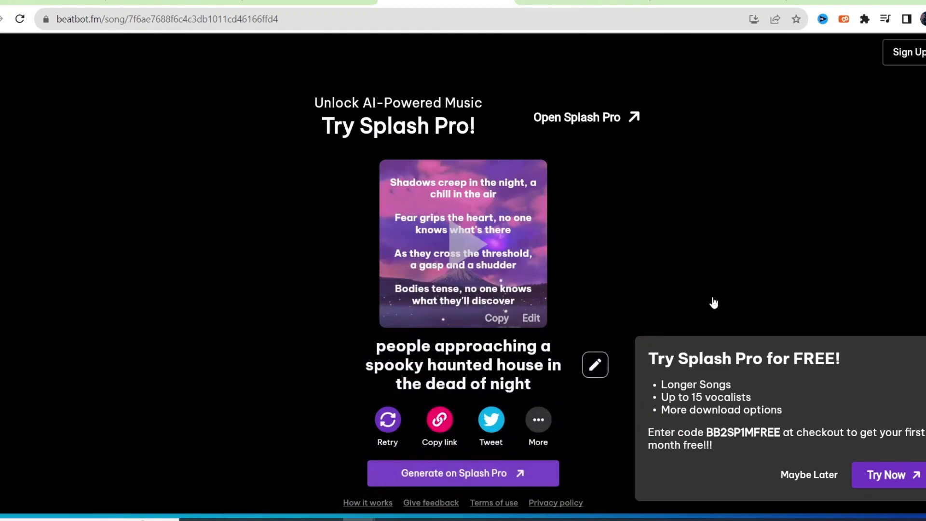
{"action": "left_click", "coordinate": [807, 474]}
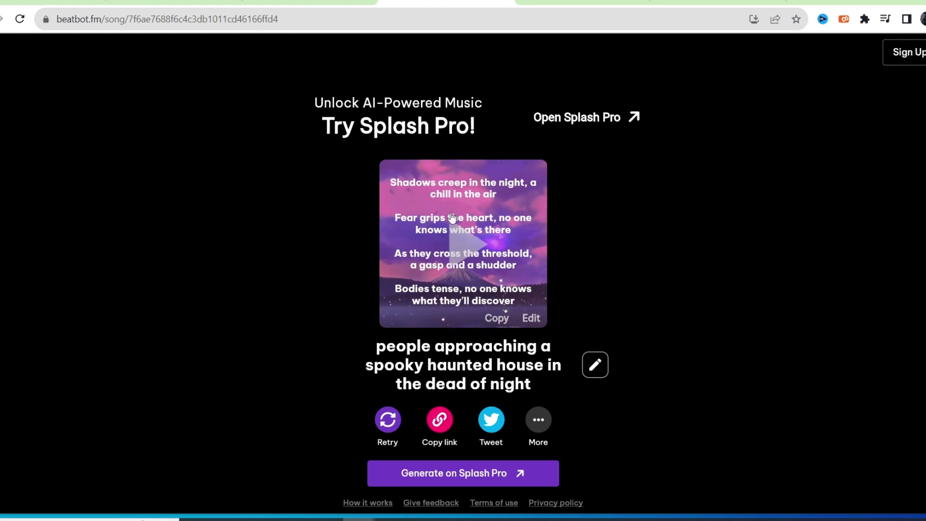
- Regenerate the haunted house song, skip the trial popup, and start an underdog-victory song
{"action": "left_click", "coordinate": [388, 419]}
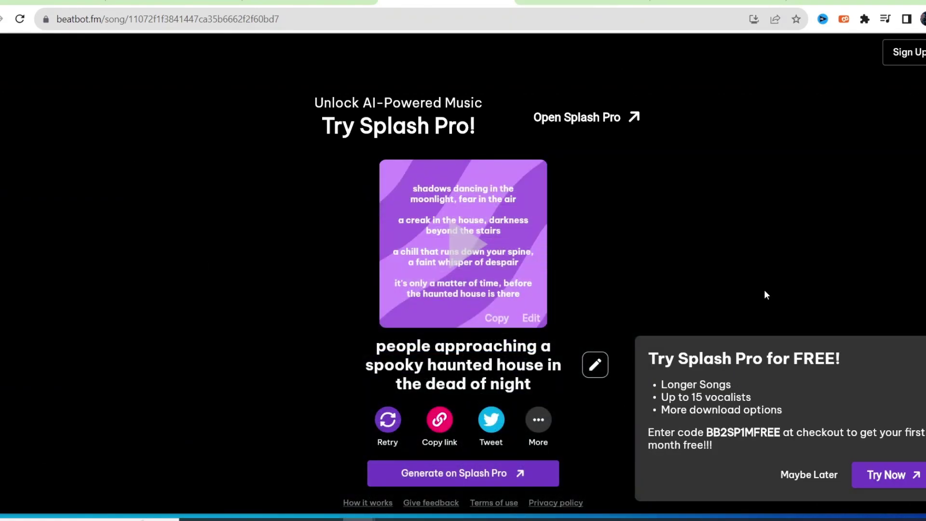
{"action": "left_click", "coordinate": [809, 474]}
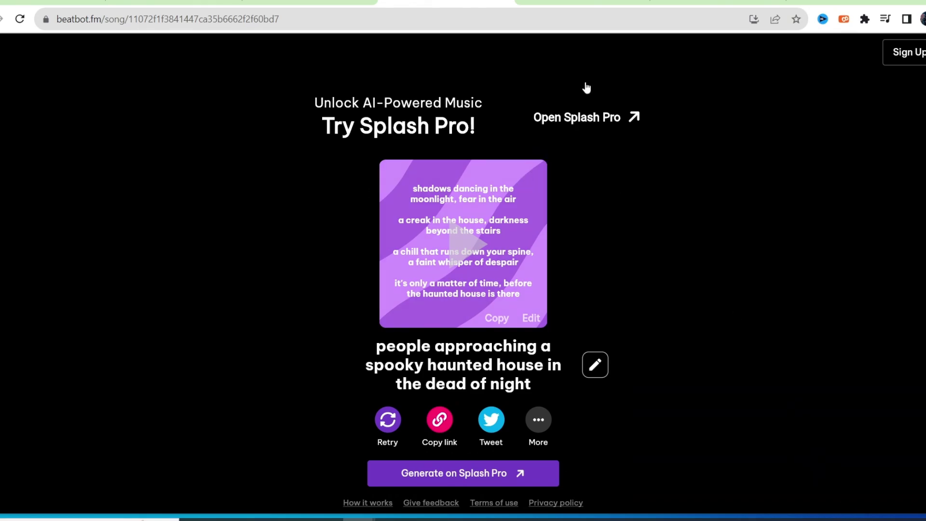
{"action": "left_click", "coordinate": [387, 420]}
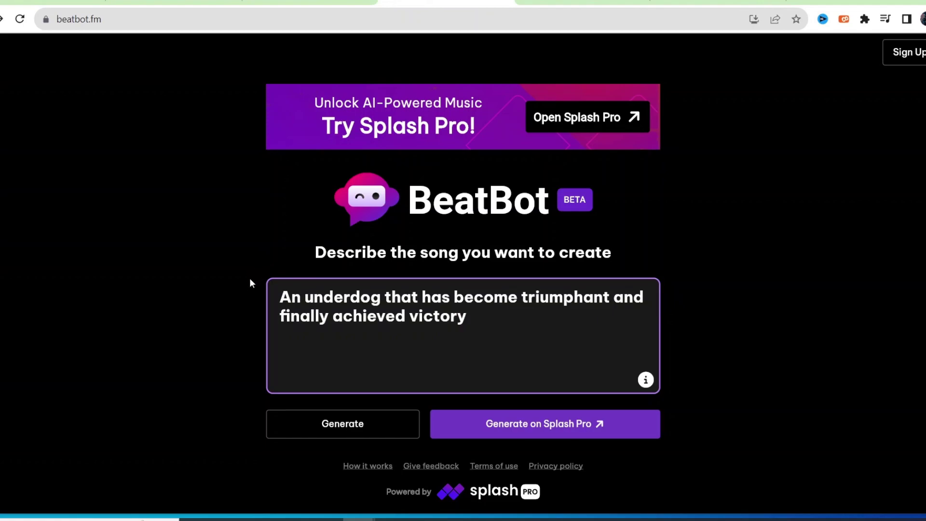
- Generate the underdog-victory song, skip the Splash Pro offer, and bring up its download options
{"action": "left_click", "coordinate": [362, 427]}
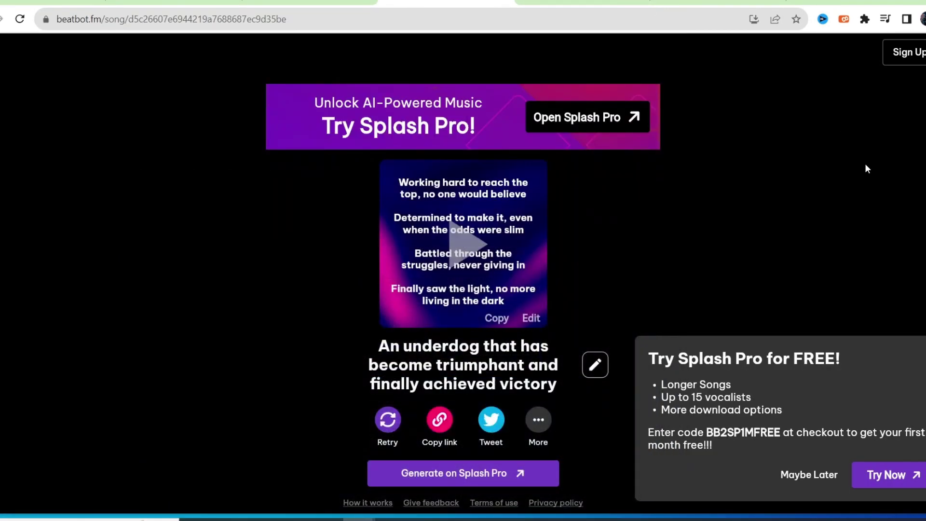
{"action": "left_click", "coordinate": [795, 215]}
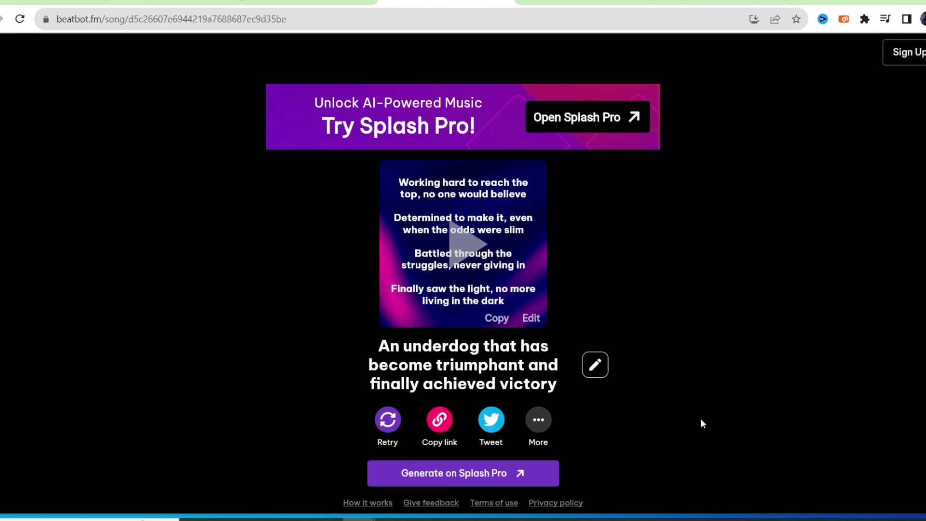
{"action": "left_click", "coordinate": [539, 419]}
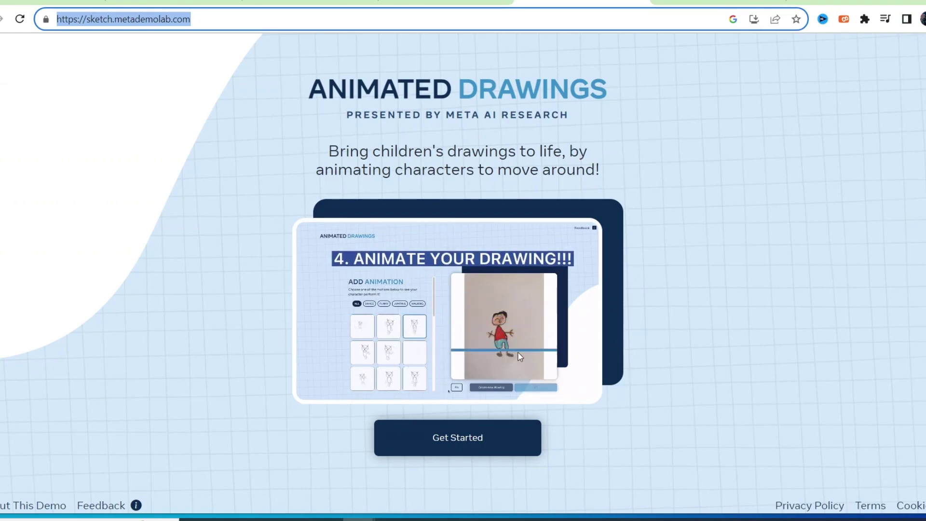
- Upload Desktop image 14, the hooded figure, as the Animated Drawings character
{"action": "left_click", "coordinate": [459, 437]}
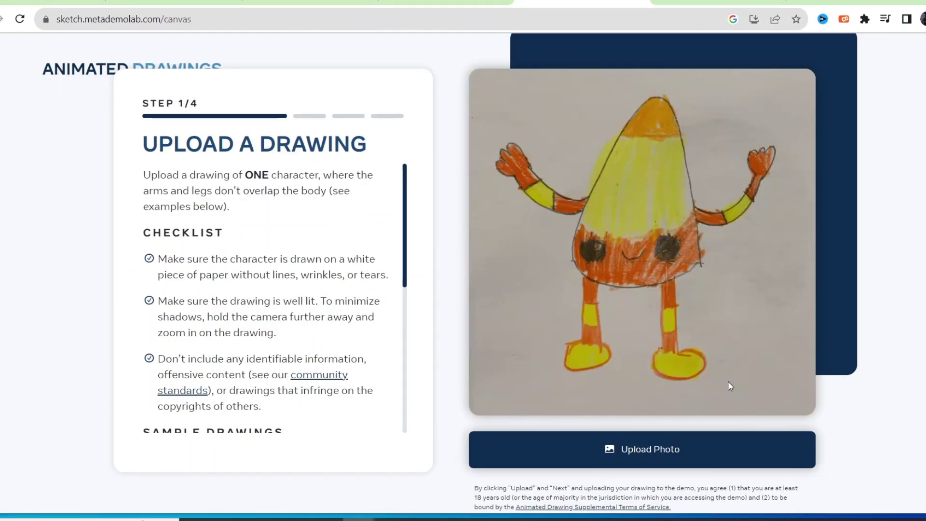
{"action": "scroll", "coordinate": [168, 520], "scroll_direction": "down", "scroll_amount": 1}
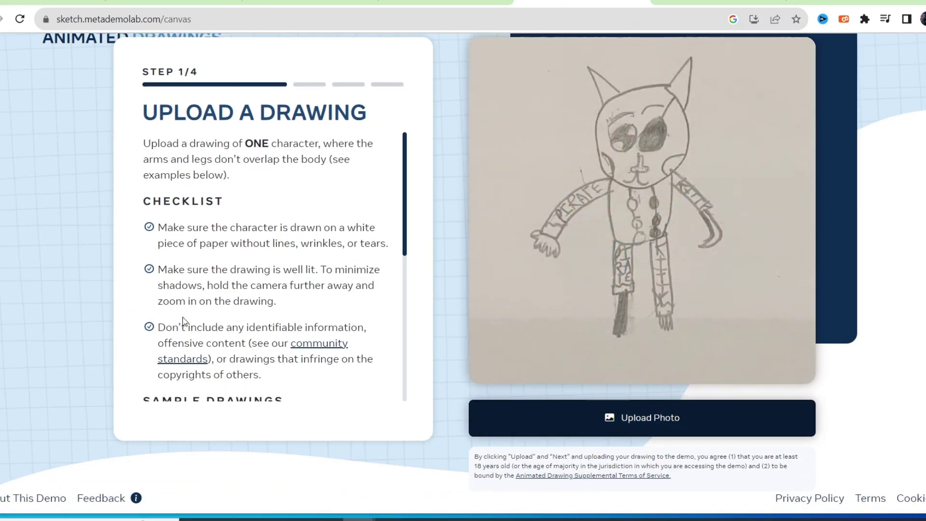
{"action": "double_click", "coordinate": [175, 195]}
{"action": "left_click", "coordinate": [189, 112]}
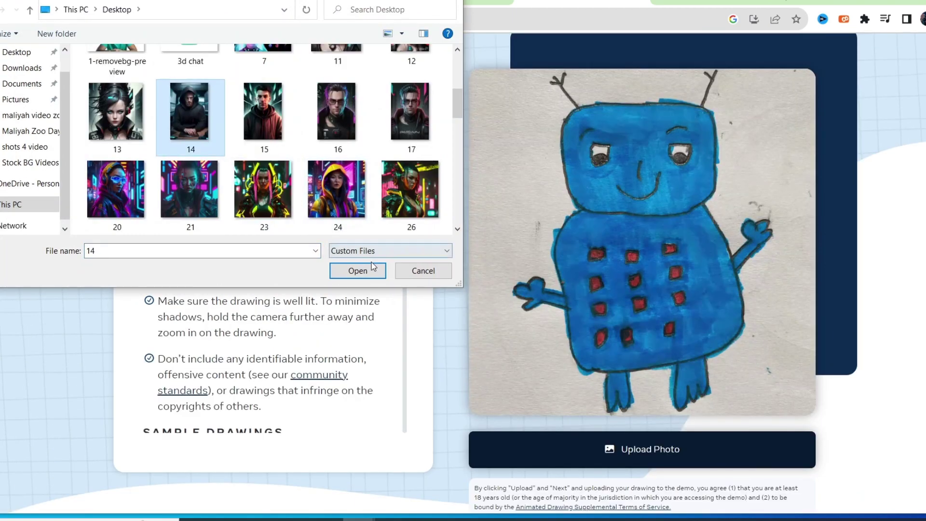
{"action": "left_click", "coordinate": [358, 270]}
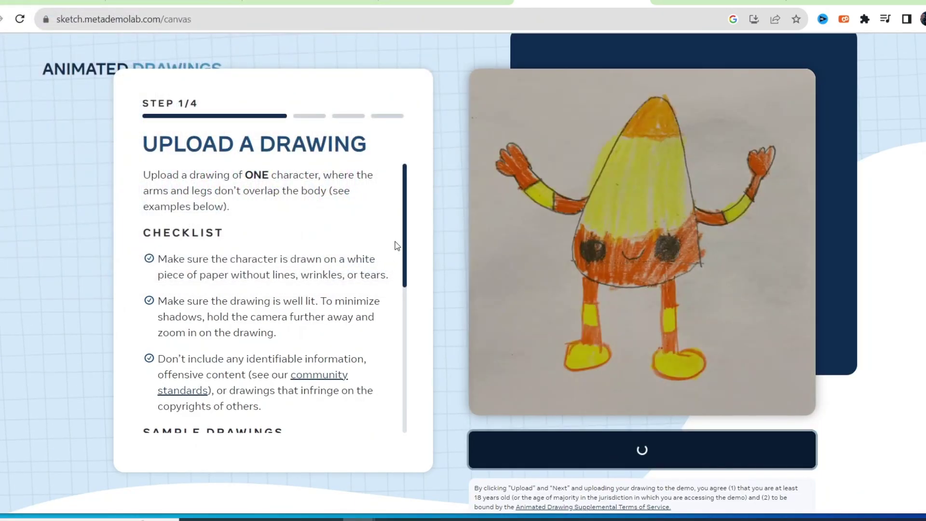
- Confirm the hooded figure upload and its detected joint skeleton to animate it
{"action": "left_click", "coordinate": [672, 449]}
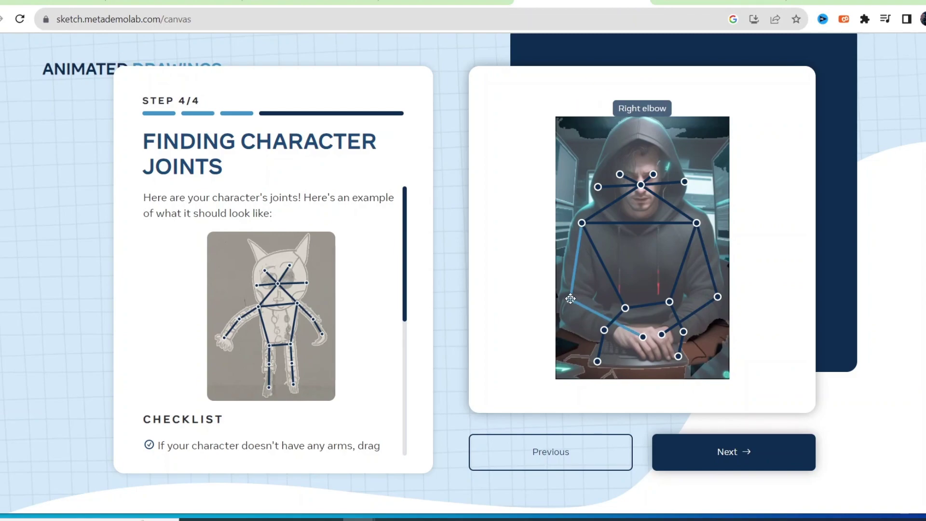
{"action": "left_click", "coordinate": [733, 451]}
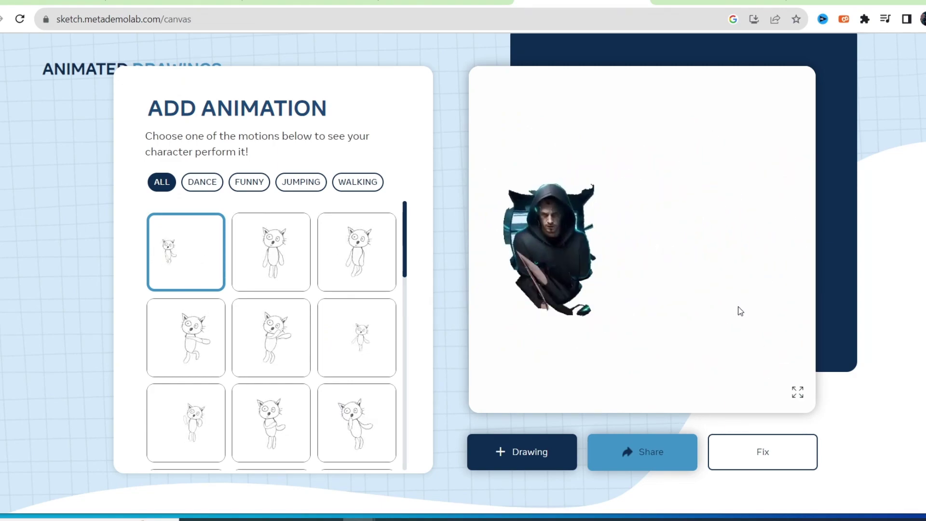
- Preview eight motions from the Add Animation grid on the hooded character
{"action": "left_click", "coordinate": [269, 277]}
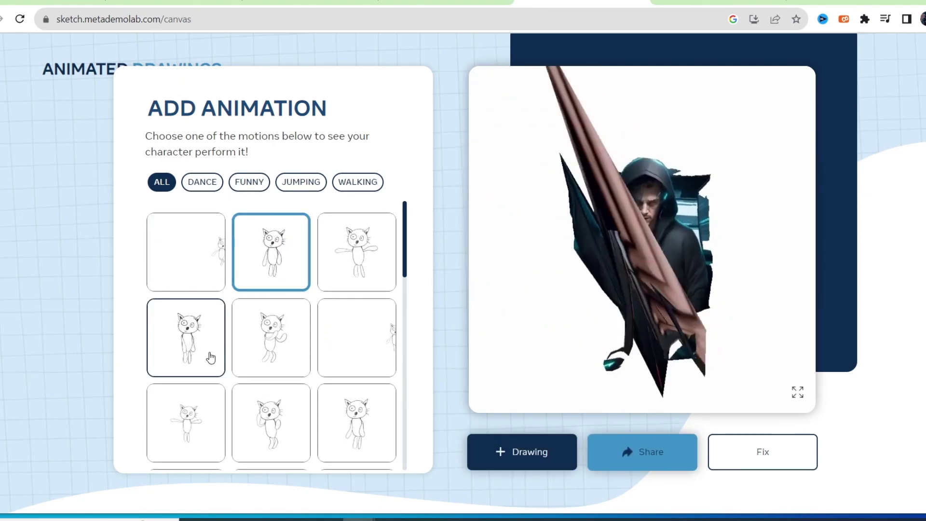
{"action": "left_click", "coordinate": [213, 358]}
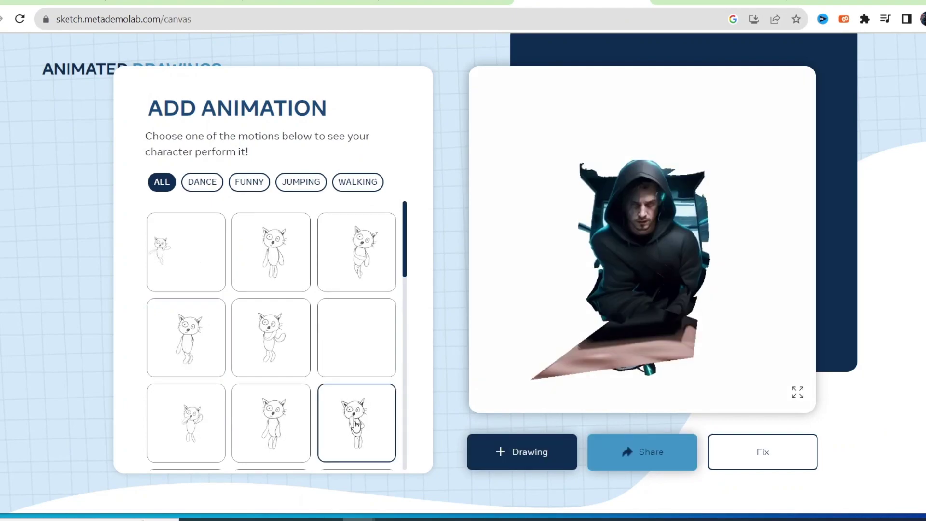
{"action": "left_click", "coordinate": [365, 260]}
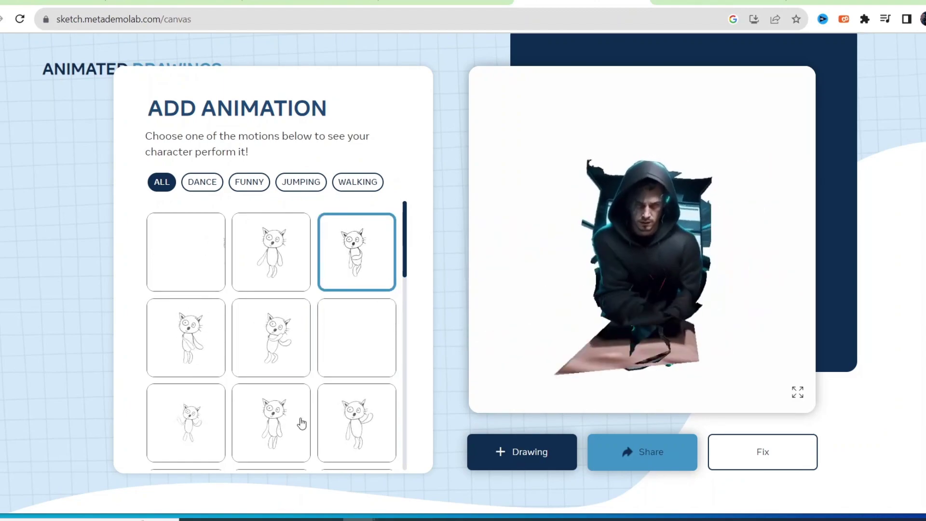
{"action": "left_click", "coordinate": [271, 334]}
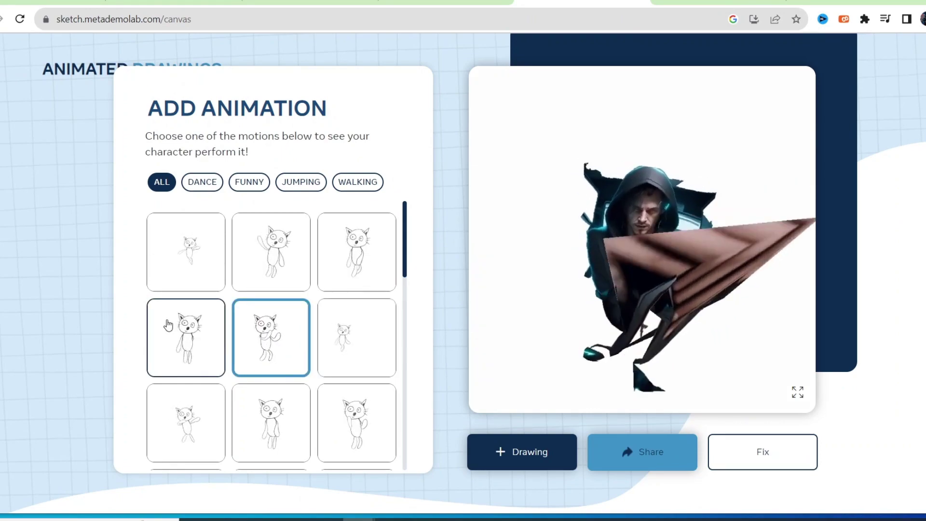
{"action": "left_click", "coordinate": [205, 353]}
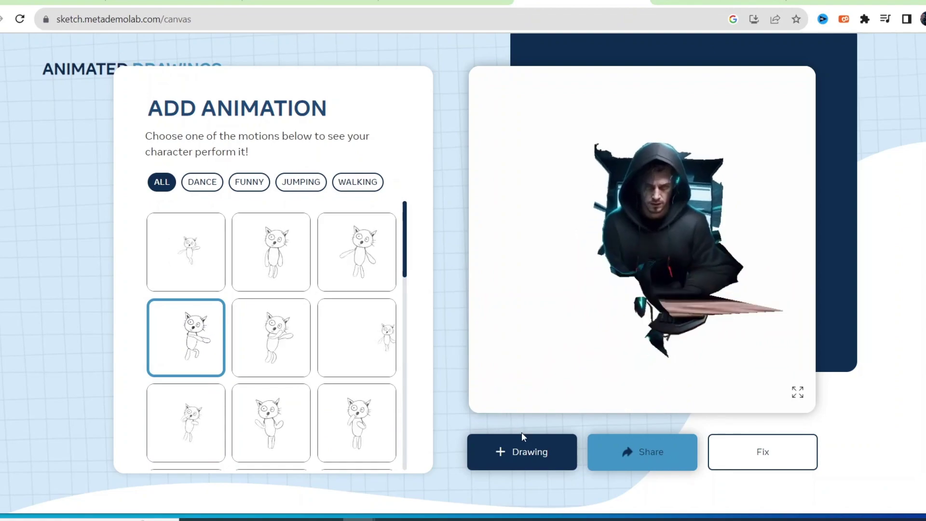
{"action": "left_click", "coordinate": [270, 319]}
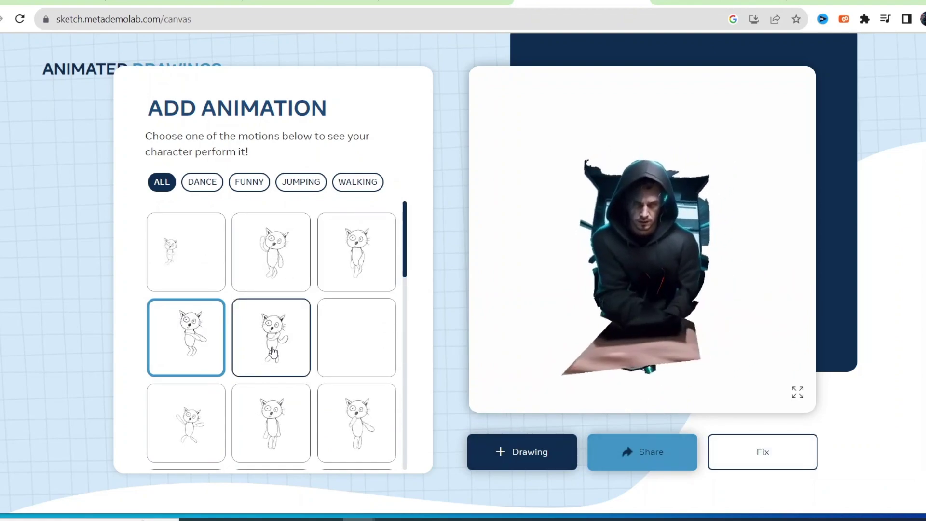
{"action": "left_click", "coordinate": [269, 243]}
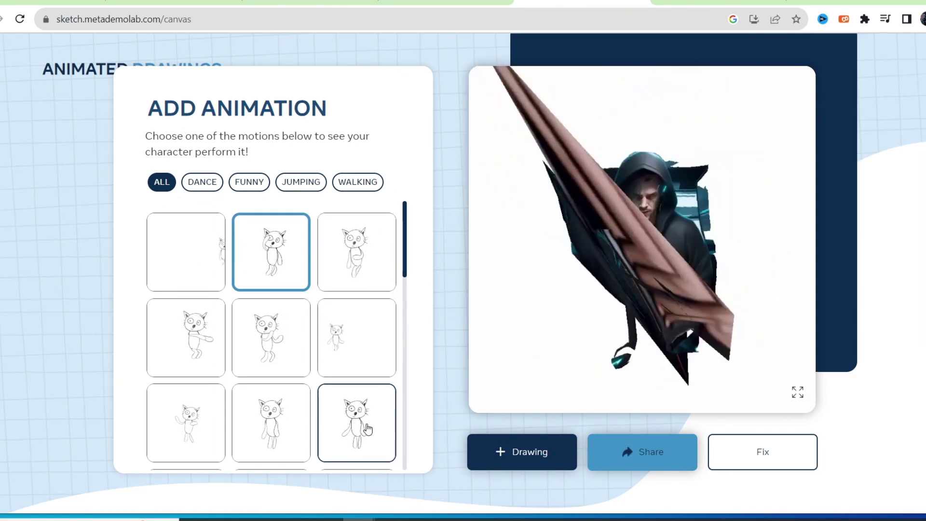
{"action": "scroll", "coordinate": [301, 391], "scroll_direction": "down", "scroll_amount": 1}
{"action": "left_click", "coordinate": [355, 324]}
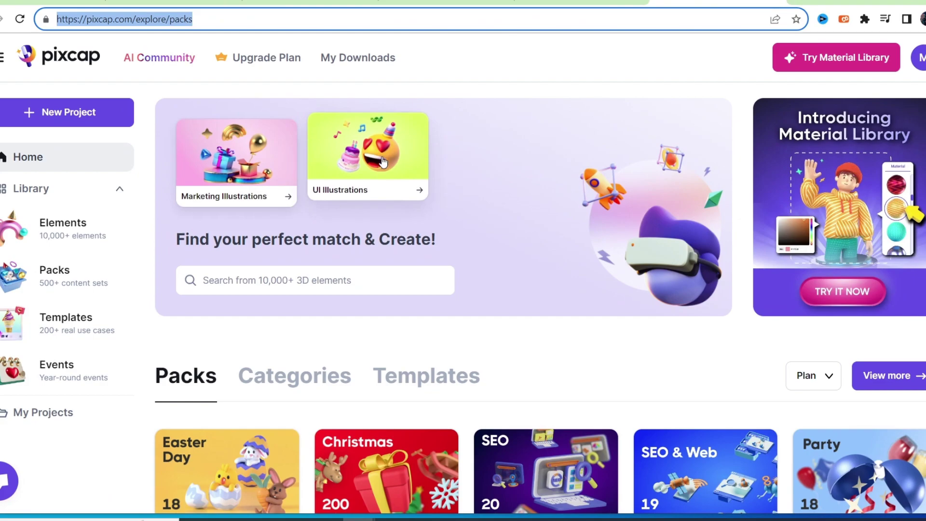
{"action": "scroll", "coordinate": [426, 277], "scroll_direction": "down", "scroll_amount": 3}
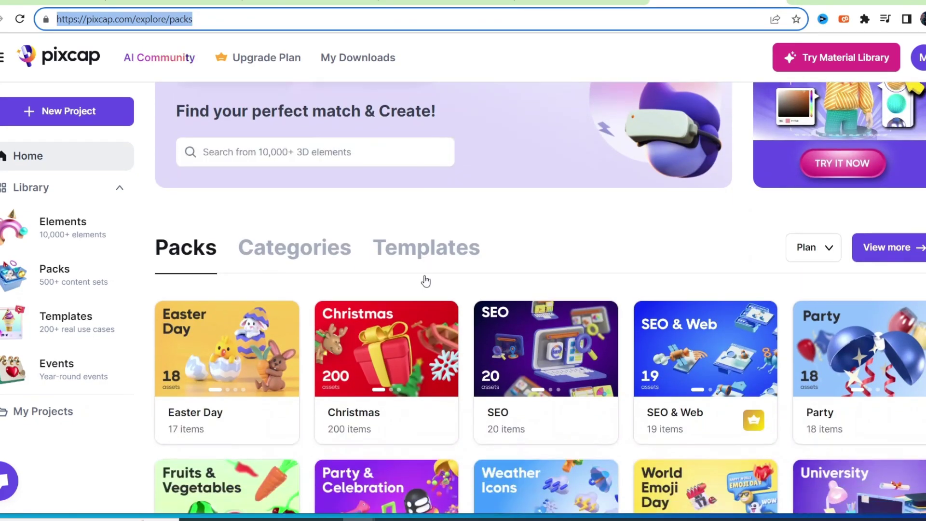
{"action": "scroll", "coordinate": [425, 276], "scroll_direction": "down", "scroll_amount": 3}
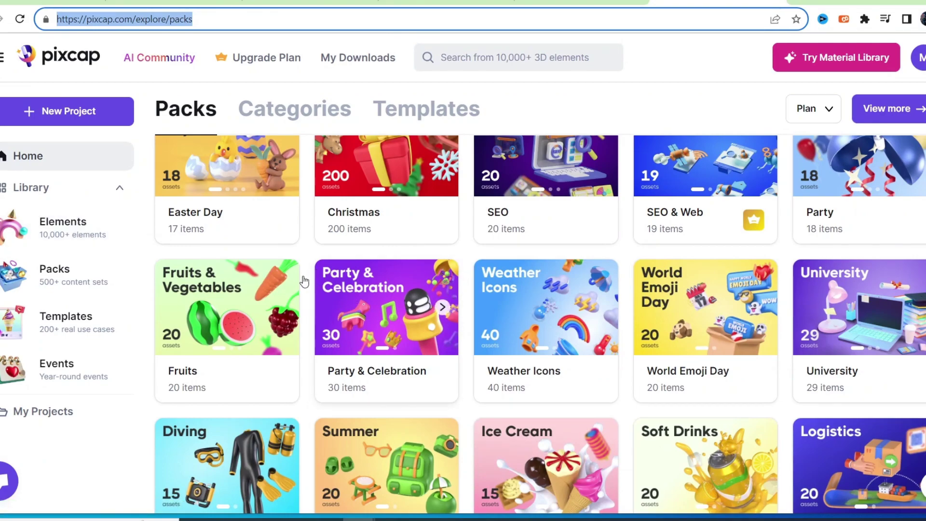
{"action": "scroll", "coordinate": [325, 282], "scroll_direction": "down", "scroll_amount": 2}
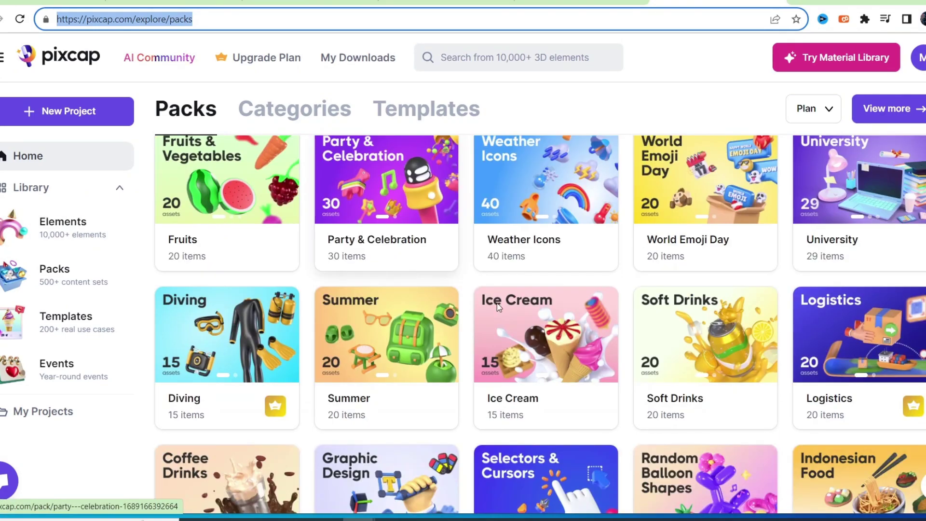
{"action": "scroll", "coordinate": [400, 350], "scroll_direction": "down", "scroll_amount": 3}
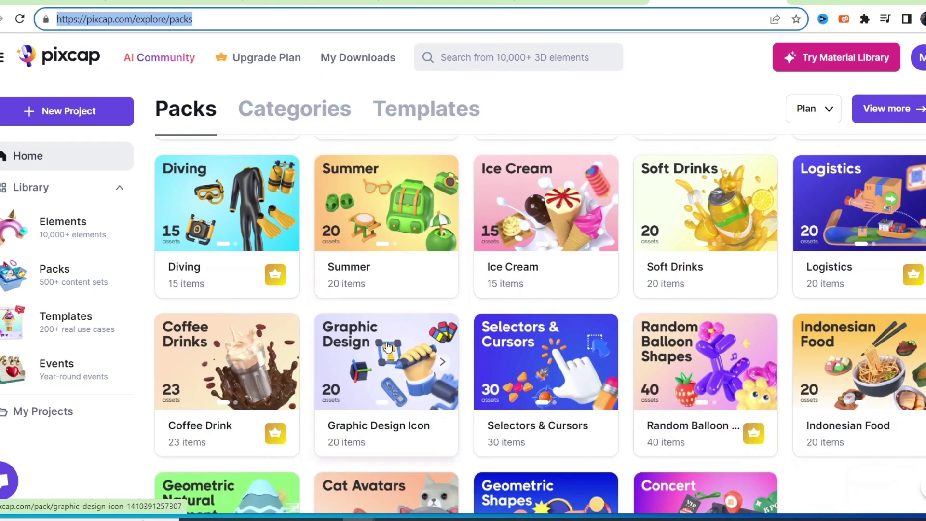
{"action": "scroll", "coordinate": [378, 345], "scroll_direction": "down", "scroll_amount": 3}
{"action": "scroll", "coordinate": [497, 353], "scroll_direction": "up", "scroll_amount": 2}
{"action": "scroll", "coordinate": [496, 353], "scroll_direction": "up", "scroll_amount": 3}
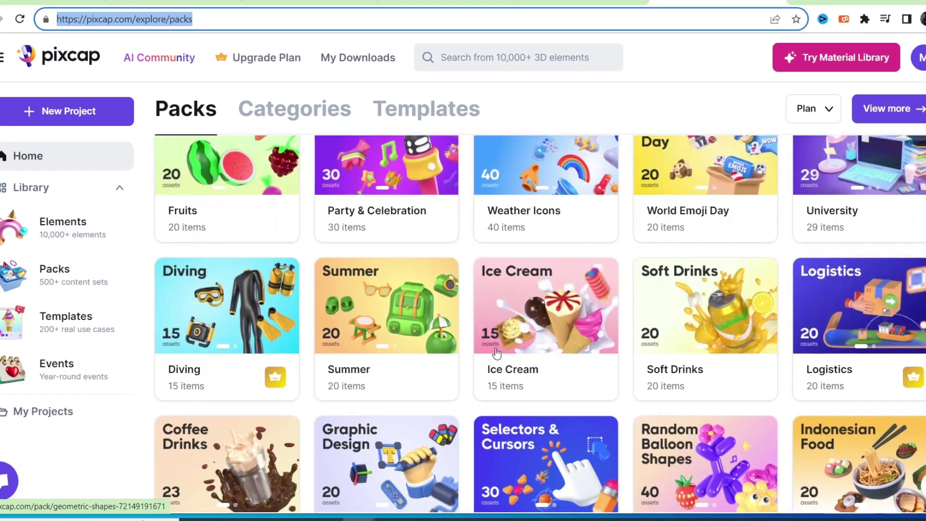
{"action": "scroll", "coordinate": [521, 362], "scroll_direction": "up", "scroll_amount": 2}
{"action": "scroll", "coordinate": [551, 377], "scroll_direction": "up", "scroll_amount": 2}
{"action": "scroll", "coordinate": [551, 377], "scroll_direction": "up", "scroll_amount": 3}
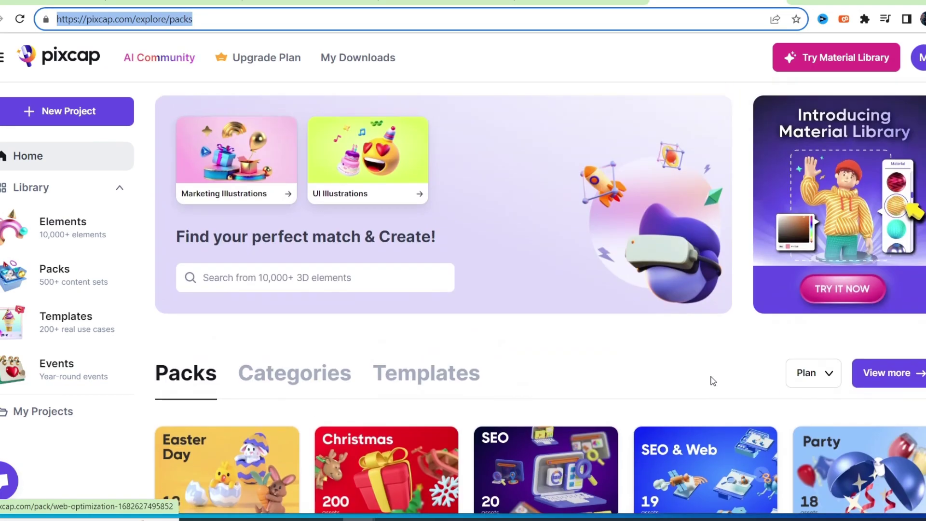
{"action": "scroll", "coordinate": [514, 376], "scroll_direction": "down", "scroll_amount": 2}
{"action": "scroll", "coordinate": [455, 342], "scroll_direction": "up", "scroll_amount": 3}
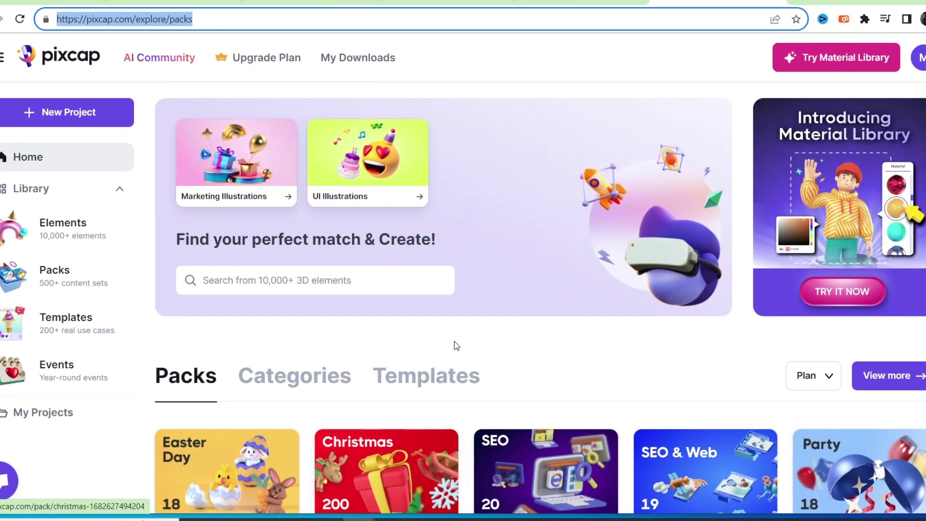
{"action": "scroll", "coordinate": [641, 341], "scroll_direction": "down", "scroll_amount": 3}
{"action": "scroll", "coordinate": [605, 304], "scroll_direction": "down", "scroll_amount": 2}
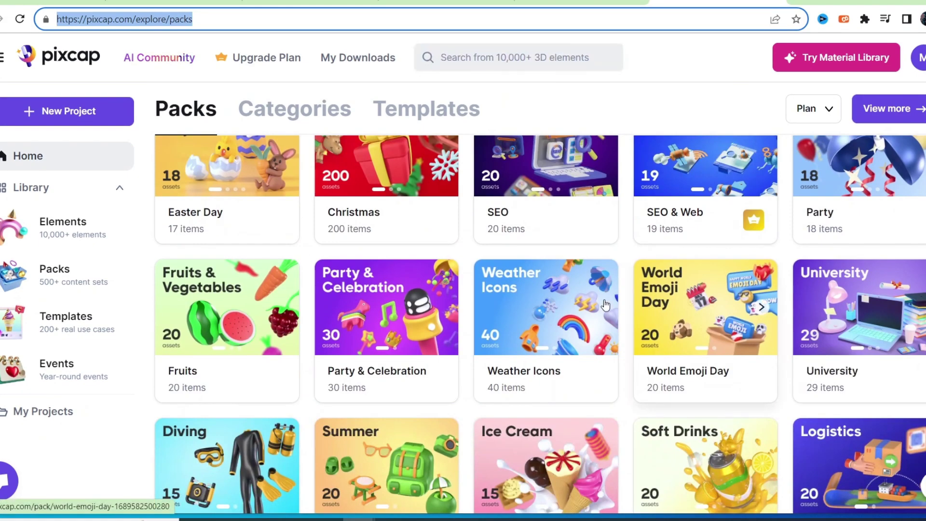
{"action": "mouse_move", "coordinate": [226, 307]}
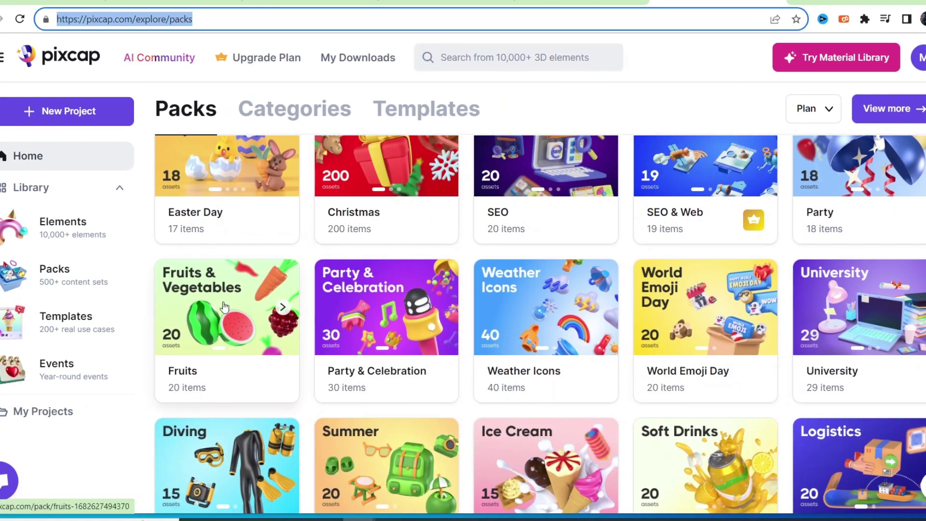
{"action": "scroll", "coordinate": [396, 426], "scroll_direction": "down", "scroll_amount": 3}
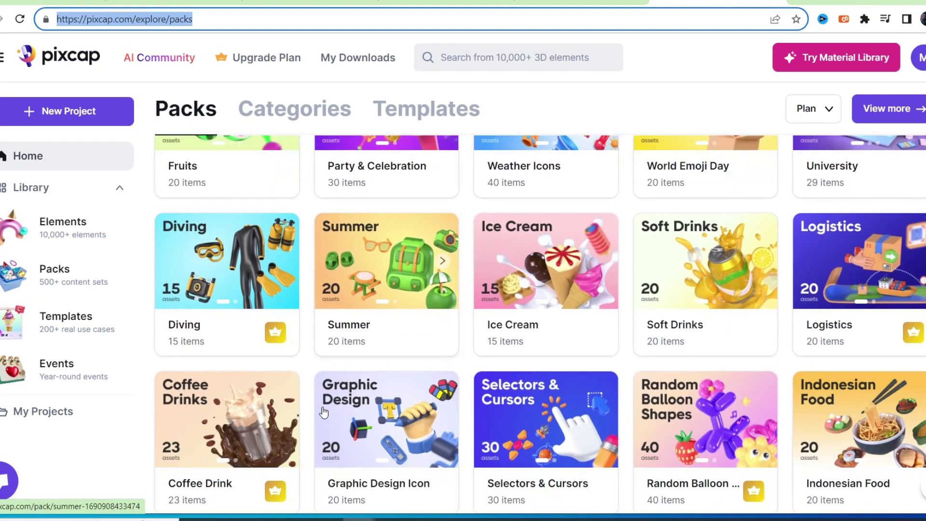
{"action": "scroll", "coordinate": [397, 426], "scroll_direction": "down", "scroll_amount": 4}
{"action": "scroll", "coordinate": [332, 354], "scroll_direction": "up", "scroll_amount": 1}
{"action": "scroll", "coordinate": [290, 359], "scroll_direction": "up", "scroll_amount": 2}
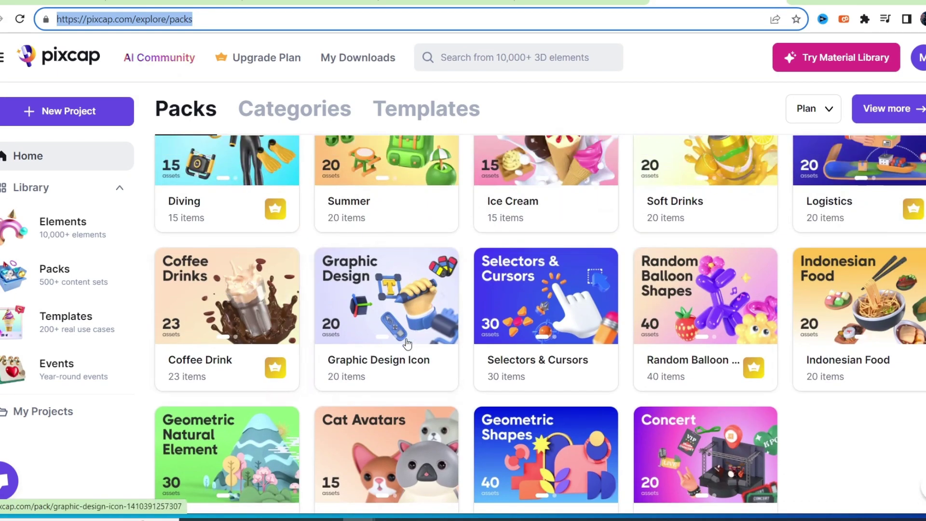
{"action": "scroll", "coordinate": [407, 343], "scroll_direction": "up", "scroll_amount": 1}
{"action": "scroll", "coordinate": [416, 358], "scroll_direction": "up", "scroll_amount": 2}
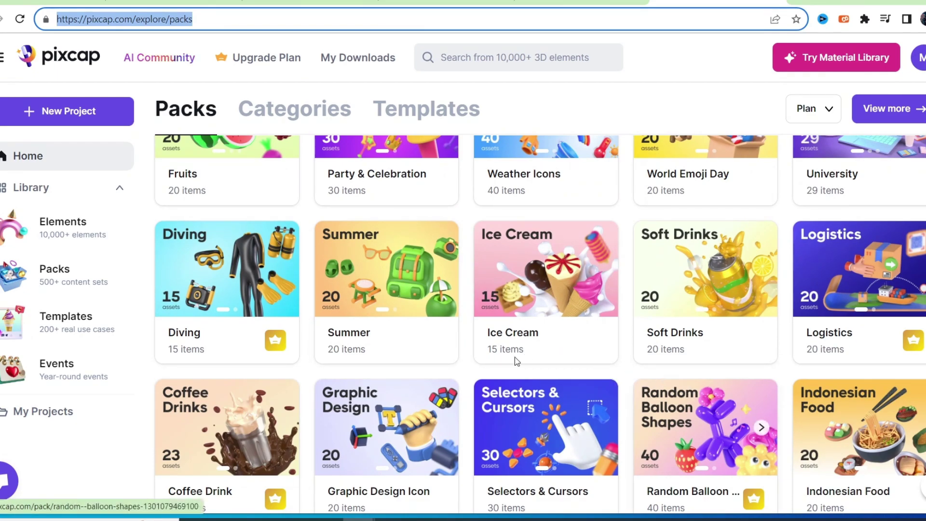
- Open the Summer pack card from Pixcap's Packs grid
{"action": "left_click", "coordinate": [382, 280]}
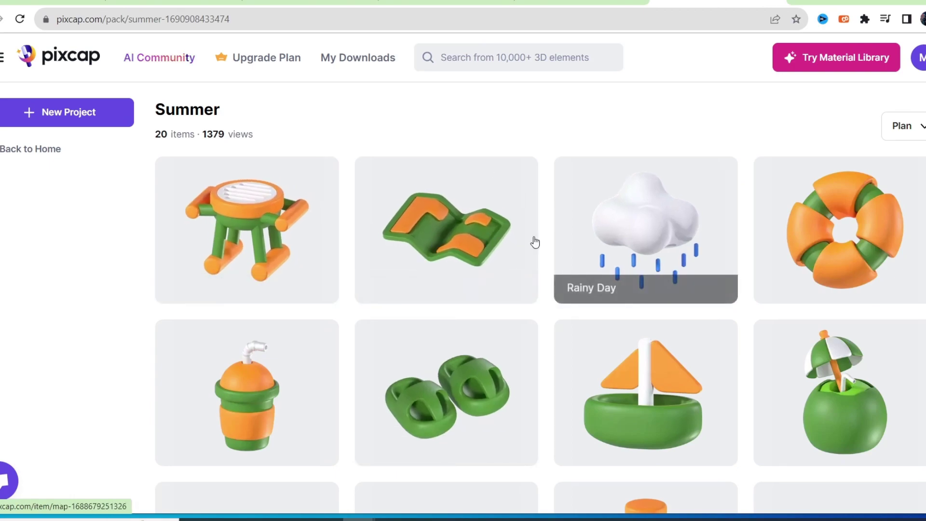
{"action": "scroll", "coordinate": [434, 290], "scroll_direction": "down", "scroll_amount": 3}
{"action": "scroll", "coordinate": [405, 289], "scroll_direction": "down", "scroll_amount": 2}
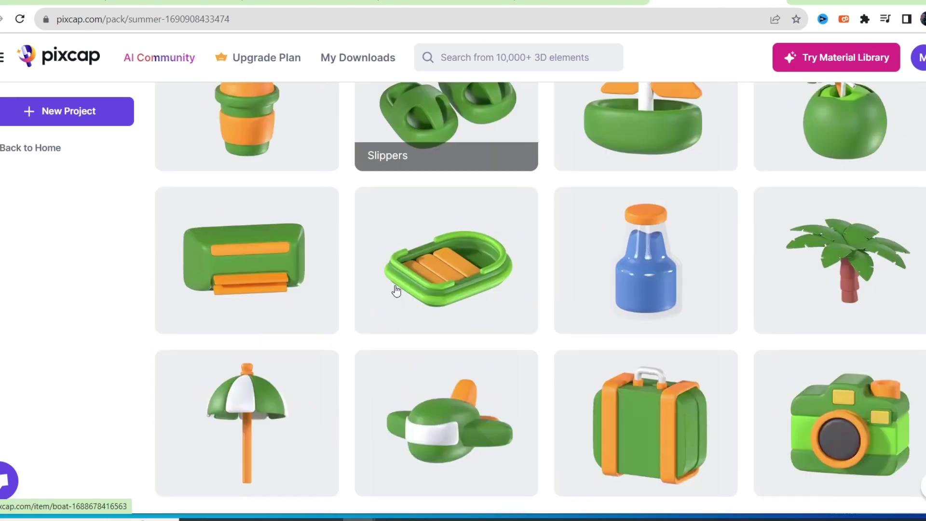
{"action": "scroll", "coordinate": [396, 290], "scroll_direction": "down", "scroll_amount": 3}
{"action": "scroll", "coordinate": [435, 239], "scroll_direction": "down", "scroll_amount": 5}
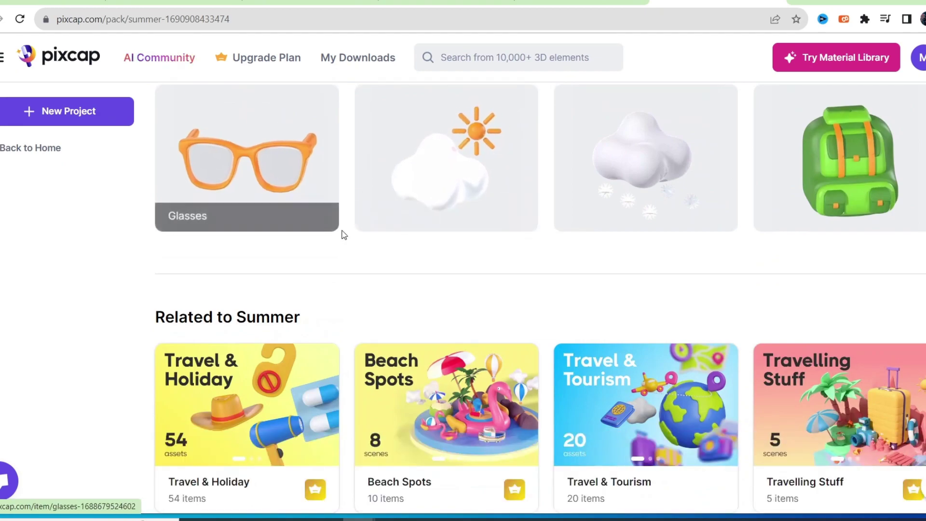
{"action": "scroll", "coordinate": [344, 233], "scroll_direction": "up", "scroll_amount": 1}
{"action": "scroll", "coordinate": [434, 239], "scroll_direction": "up", "scroll_amount": 3}
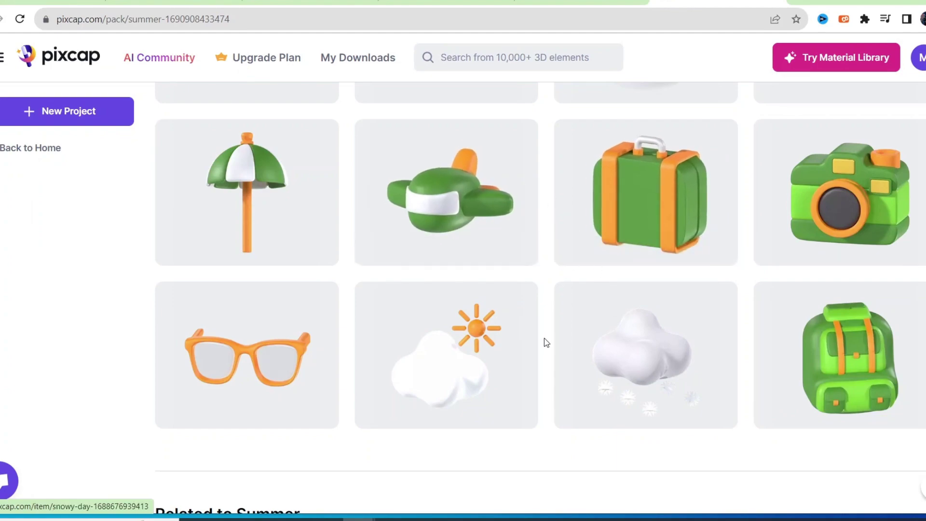
{"action": "scroll", "coordinate": [579, 347], "scroll_direction": "up", "scroll_amount": 4}
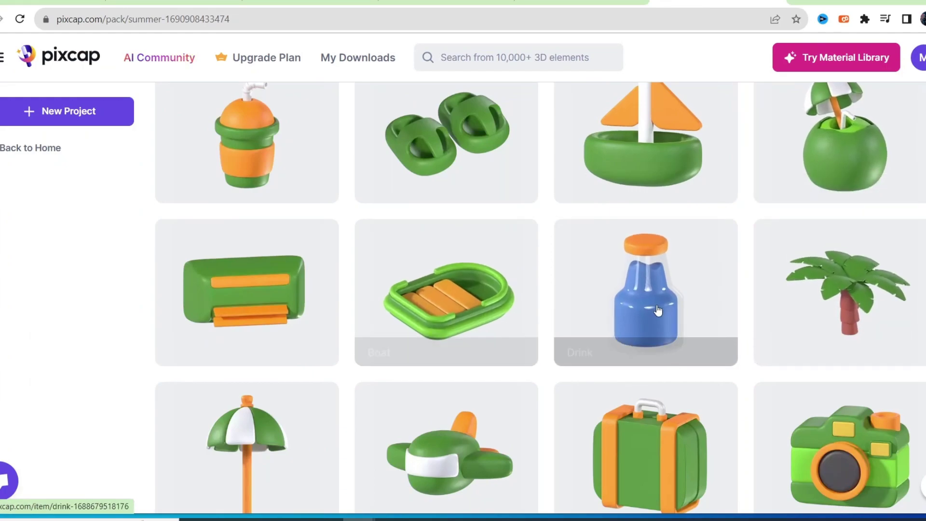
{"action": "scroll", "coordinate": [569, 334], "scroll_direction": "up", "scroll_amount": 3}
{"action": "scroll", "coordinate": [569, 311], "scroll_direction": "up", "scroll_amount": 3}
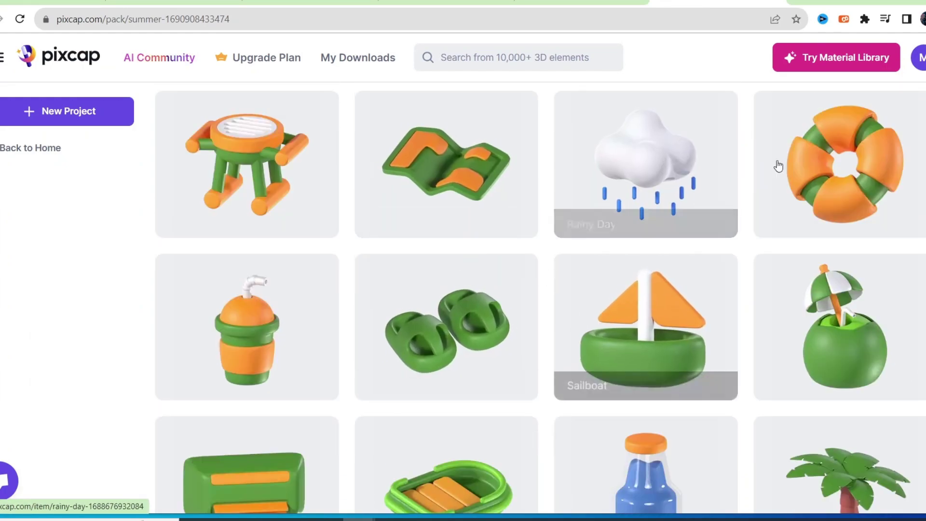
- Open the Coconut Drink with umbrella item from the Summer pack
{"action": "left_click", "coordinate": [844, 326]}
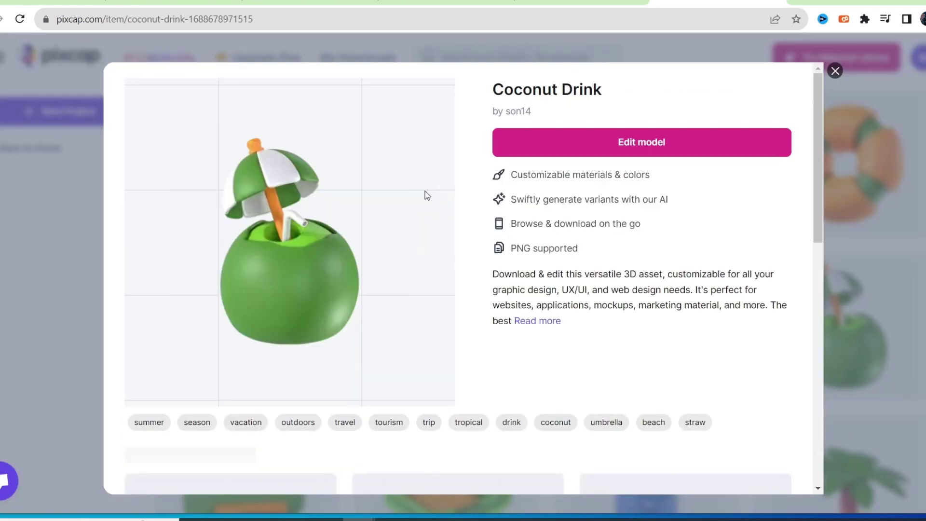
- Load the Coconut Drink model into Pixcap's 3D editor with Edit model
{"action": "left_click", "coordinate": [645, 143]}
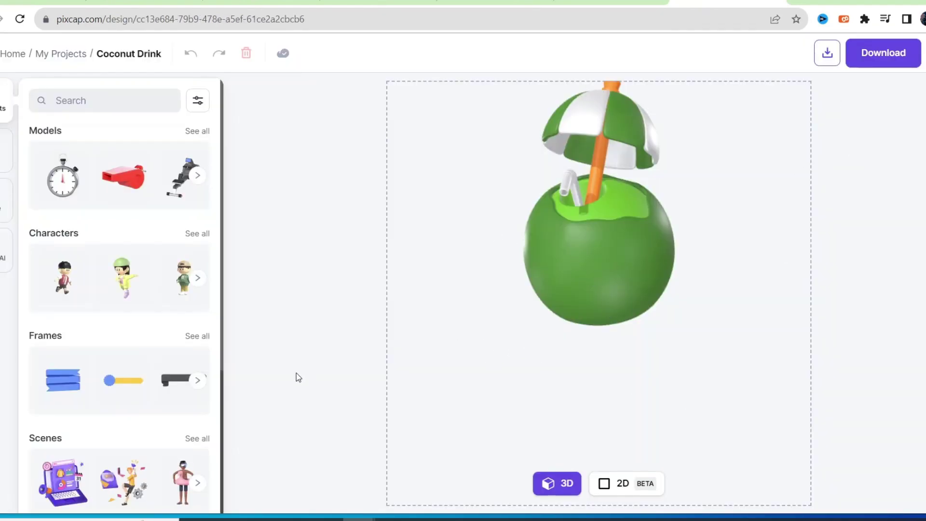
{"action": "scroll", "coordinate": [114, 378], "scroll_direction": "down", "scroll_amount": 3}
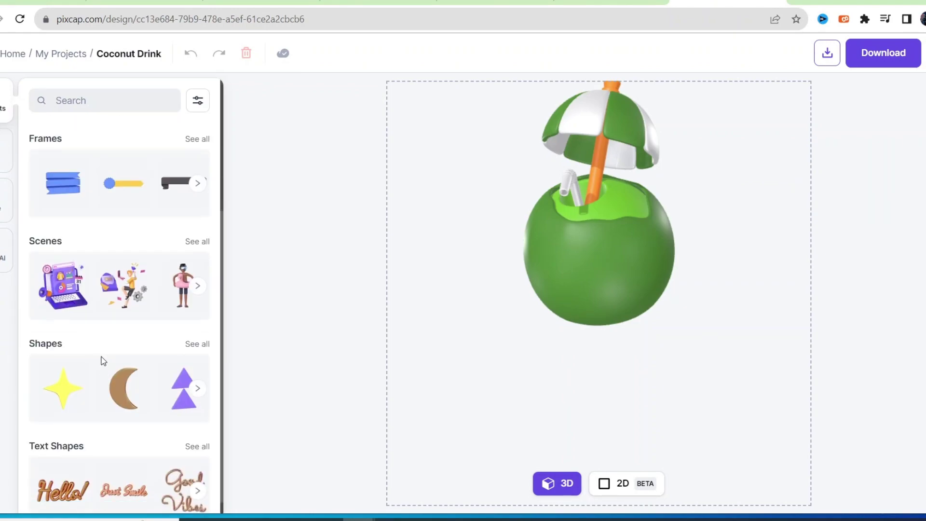
{"action": "scroll", "coordinate": [101, 359], "scroll_direction": "down", "scroll_amount": 1}
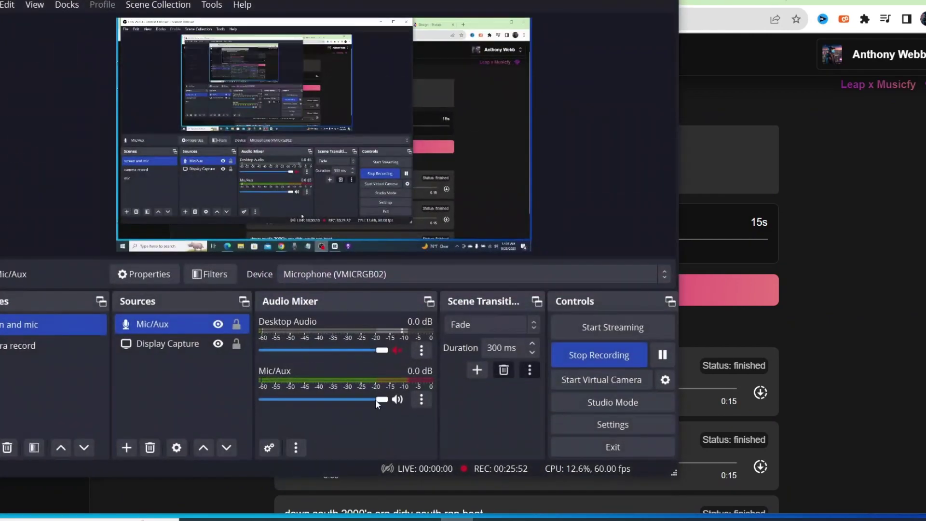
- Let the 'young jeezy, I'm so icy' track play to 0:15 while briefly checking OBS
{"action": "left_click", "coordinate": [457, 518]}
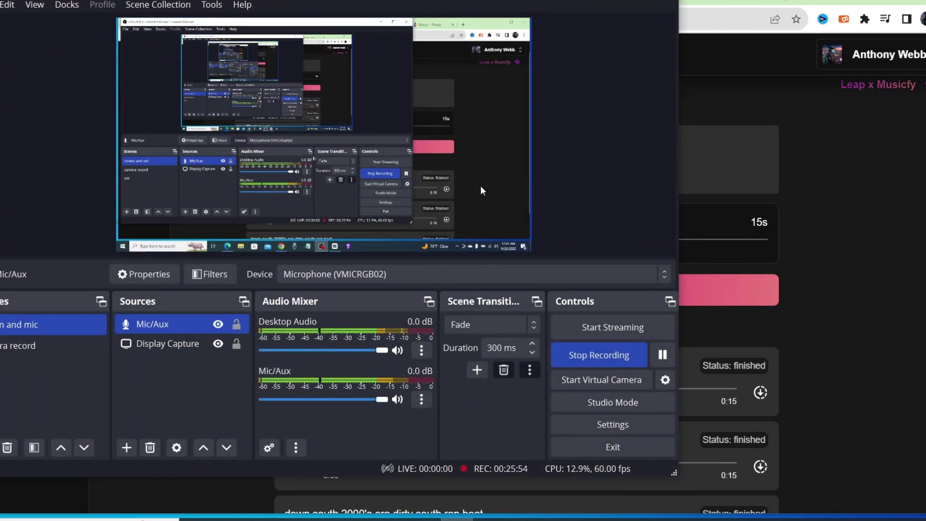
{"action": "key", "text": "alt+Tab"}
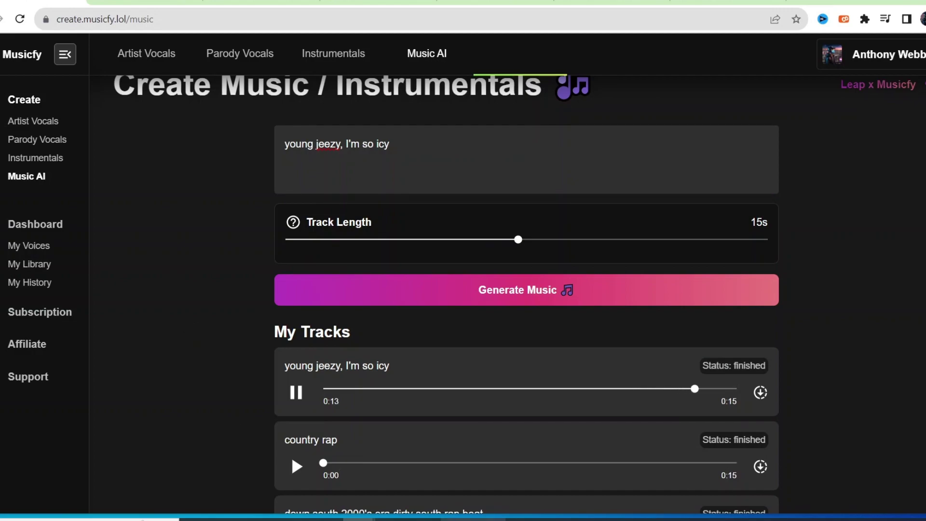
{"action": "left_click", "coordinate": [455, 473]}
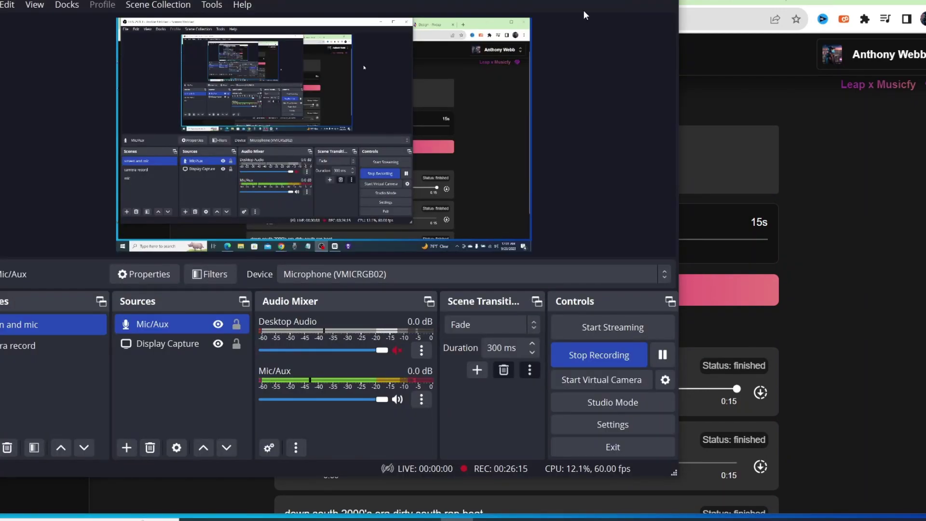
{"action": "key", "text": "alt+Tab"}
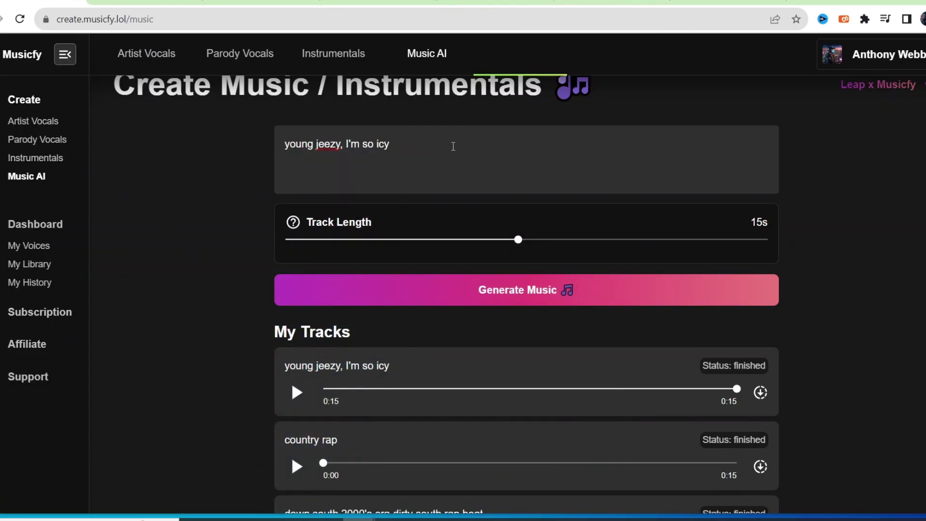
- Replace the old prompt with 'dirty south rap' and generate a new track
{"action": "left_click_drag", "start_coordinate": [453, 145], "coordinate": [237, 128]}
{"action": "type", "text": "dirty south rap"}
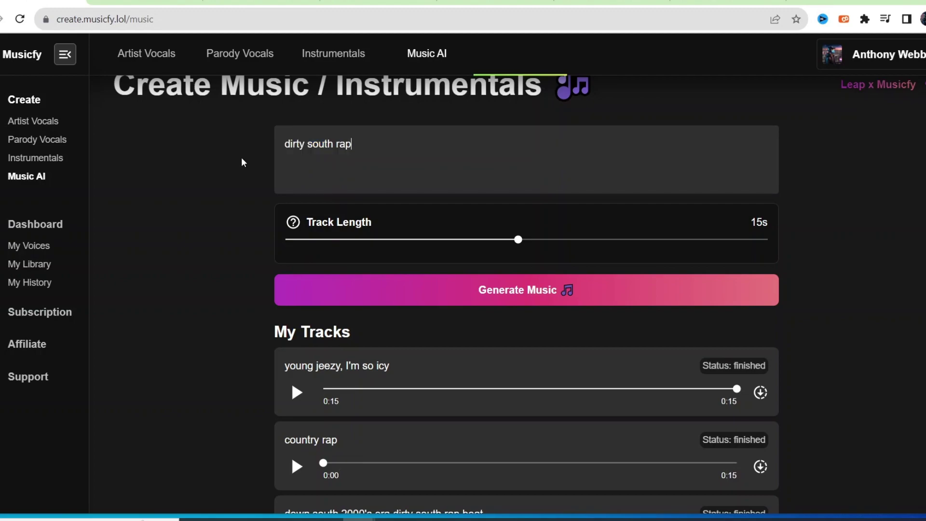
{"action": "left_click", "coordinate": [580, 295]}
- Play the new 'dirty south rap' track through its 15 seconds
{"action": "left_click", "coordinate": [297, 393]}
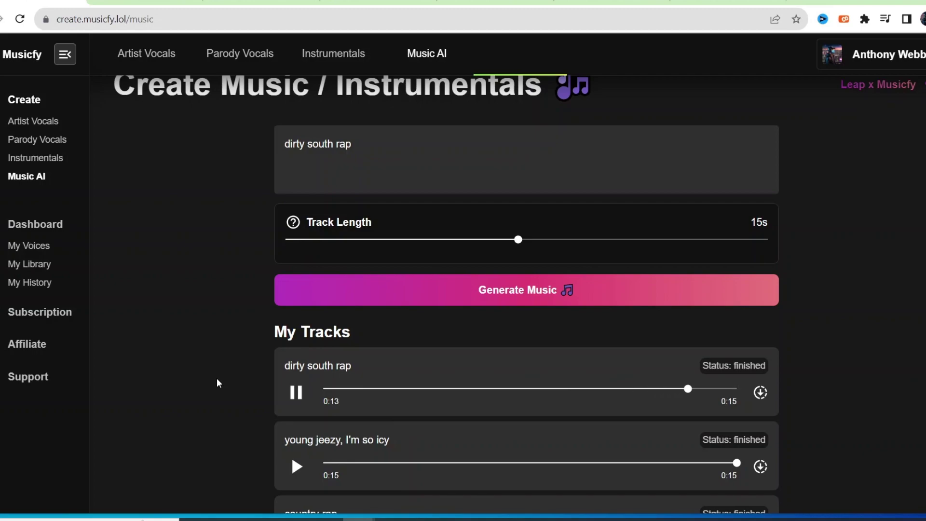
{"action": "key", "text": "alt+Tab"}
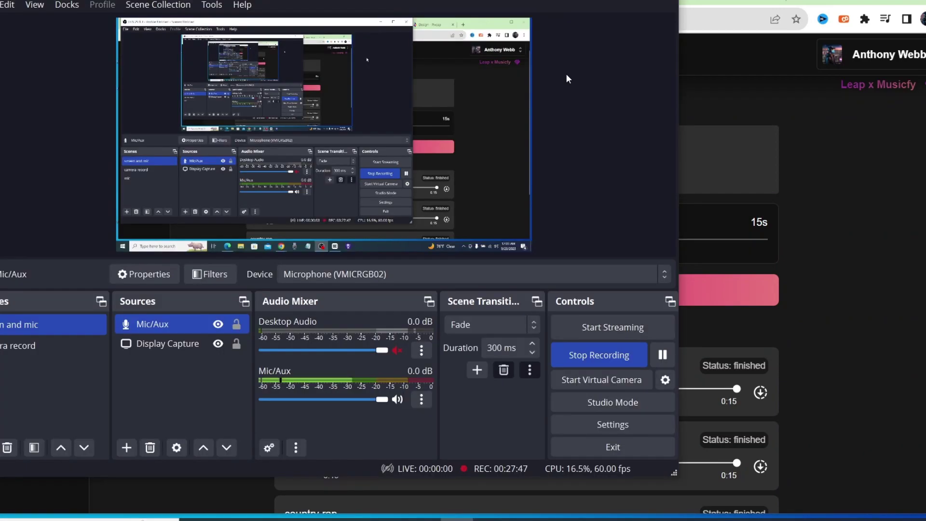
{"action": "key", "text": "alt+Tab"}
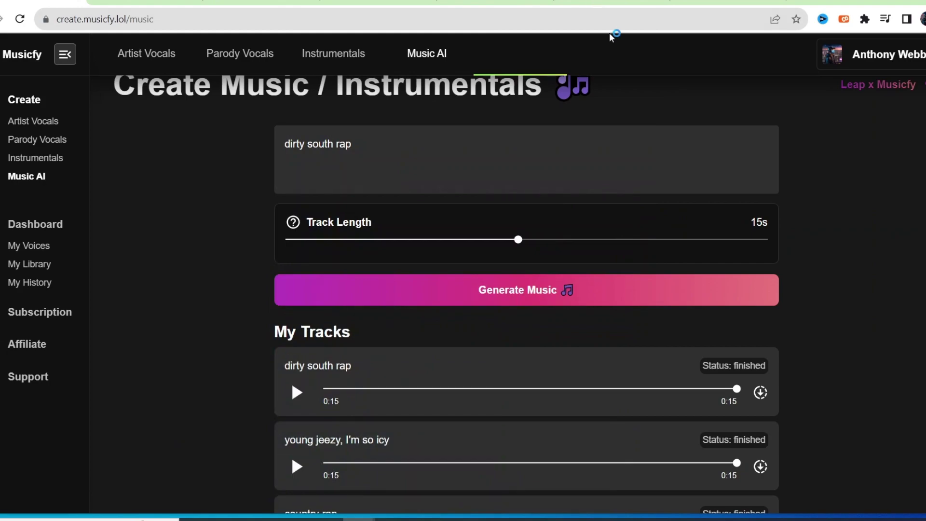